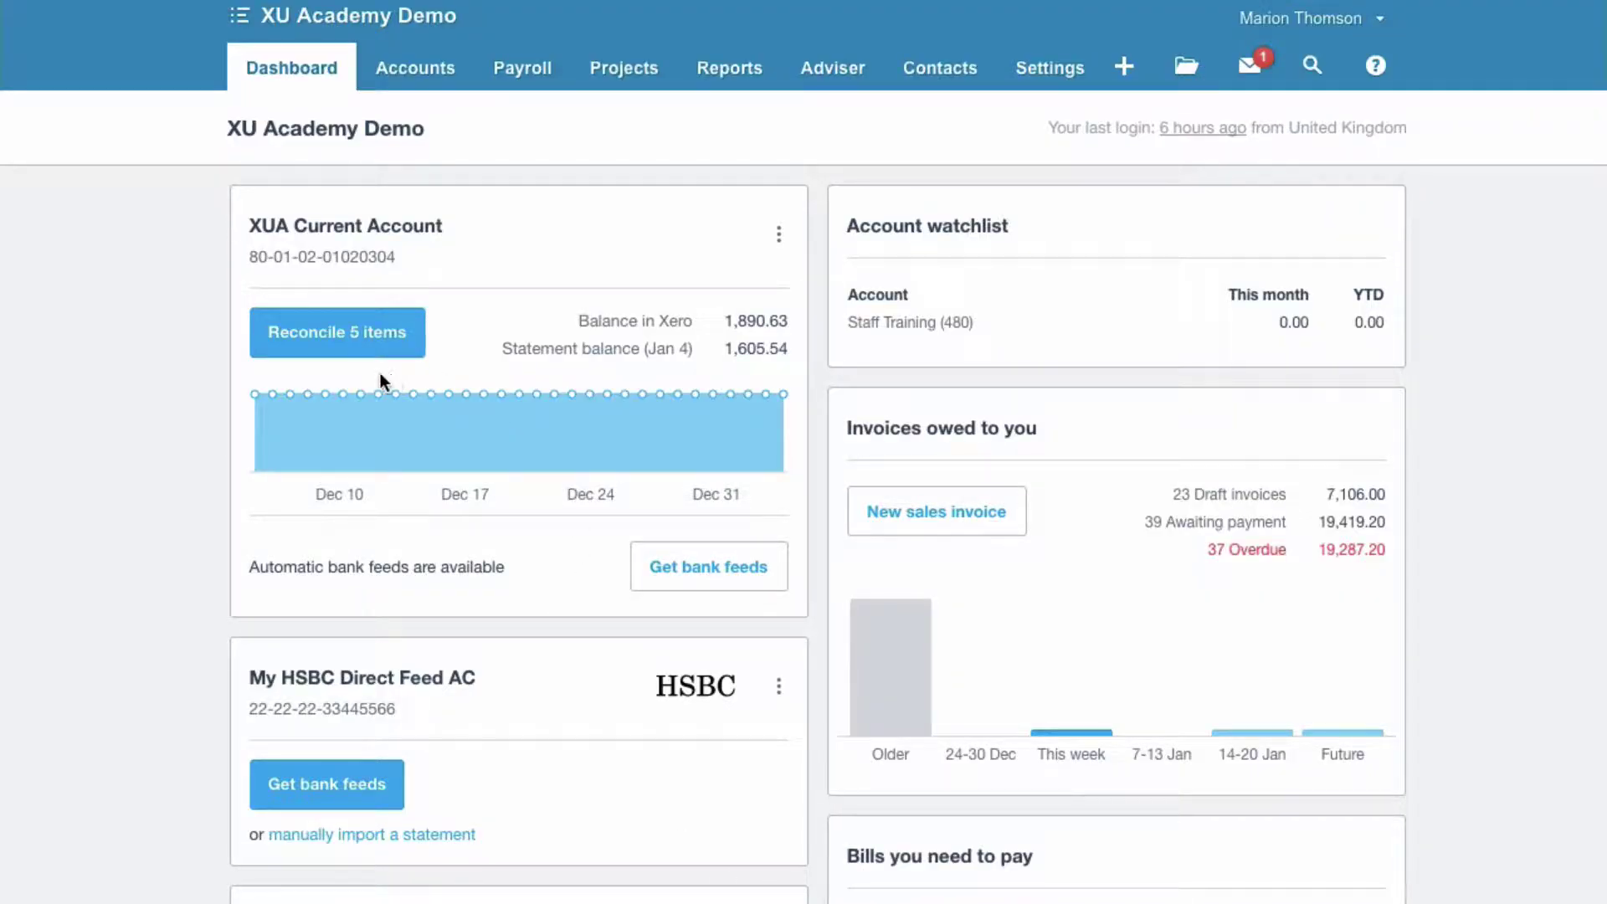
Open the XUA Current Account reconciliation and scroll to the 4 Jan 2018 AAA Receipt of 480.00.
left_click(339, 335)
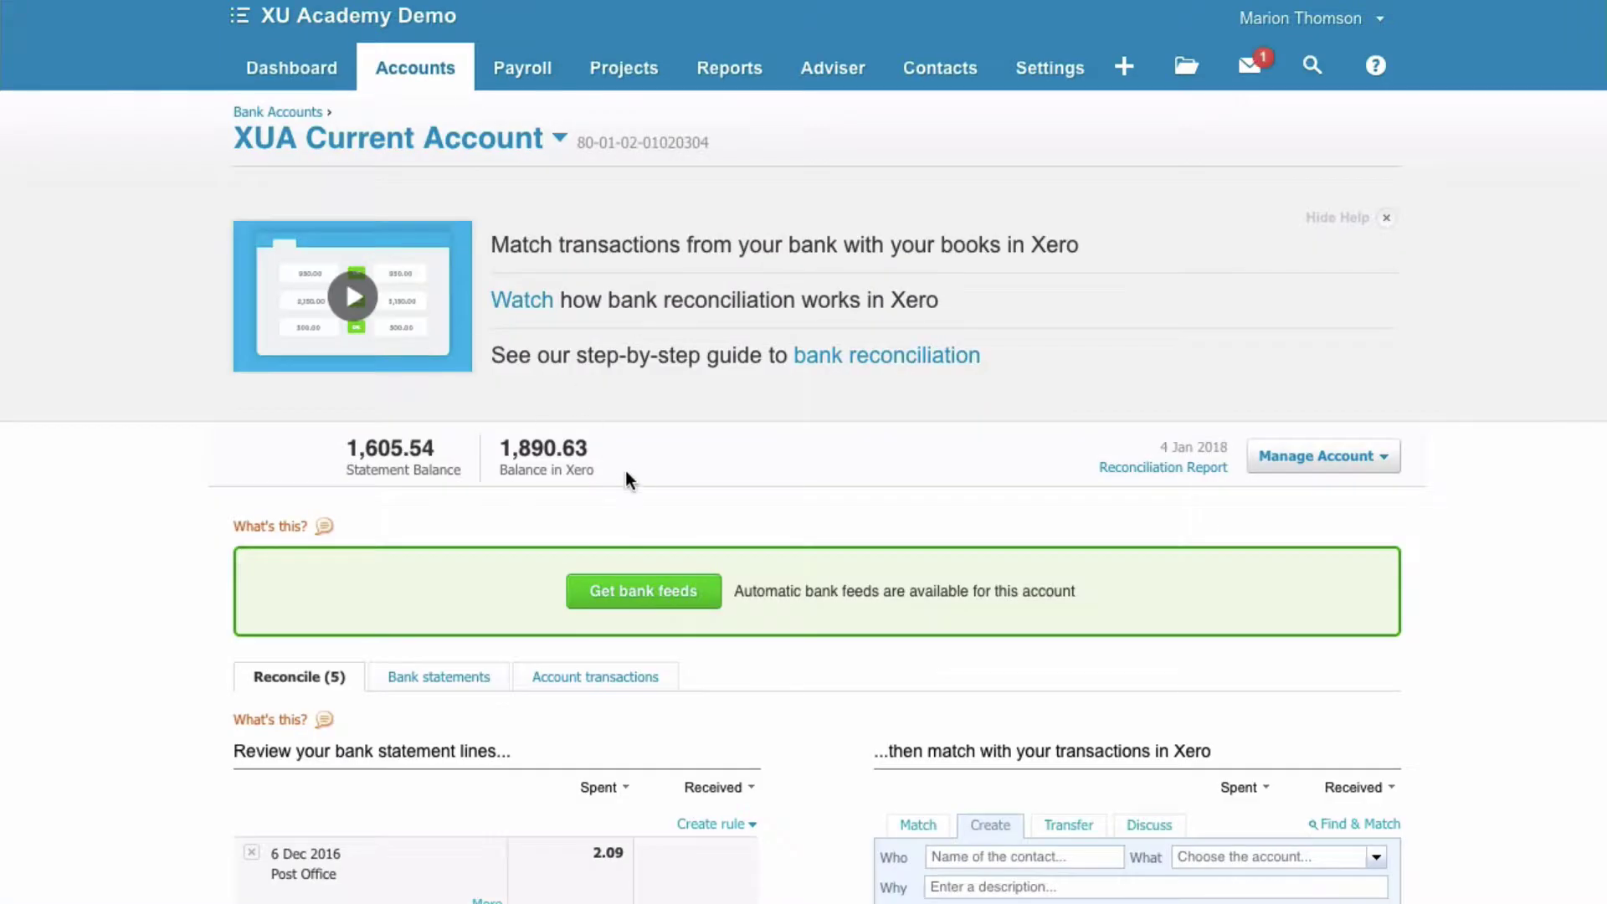
scroll(628, 477, "down", 5)
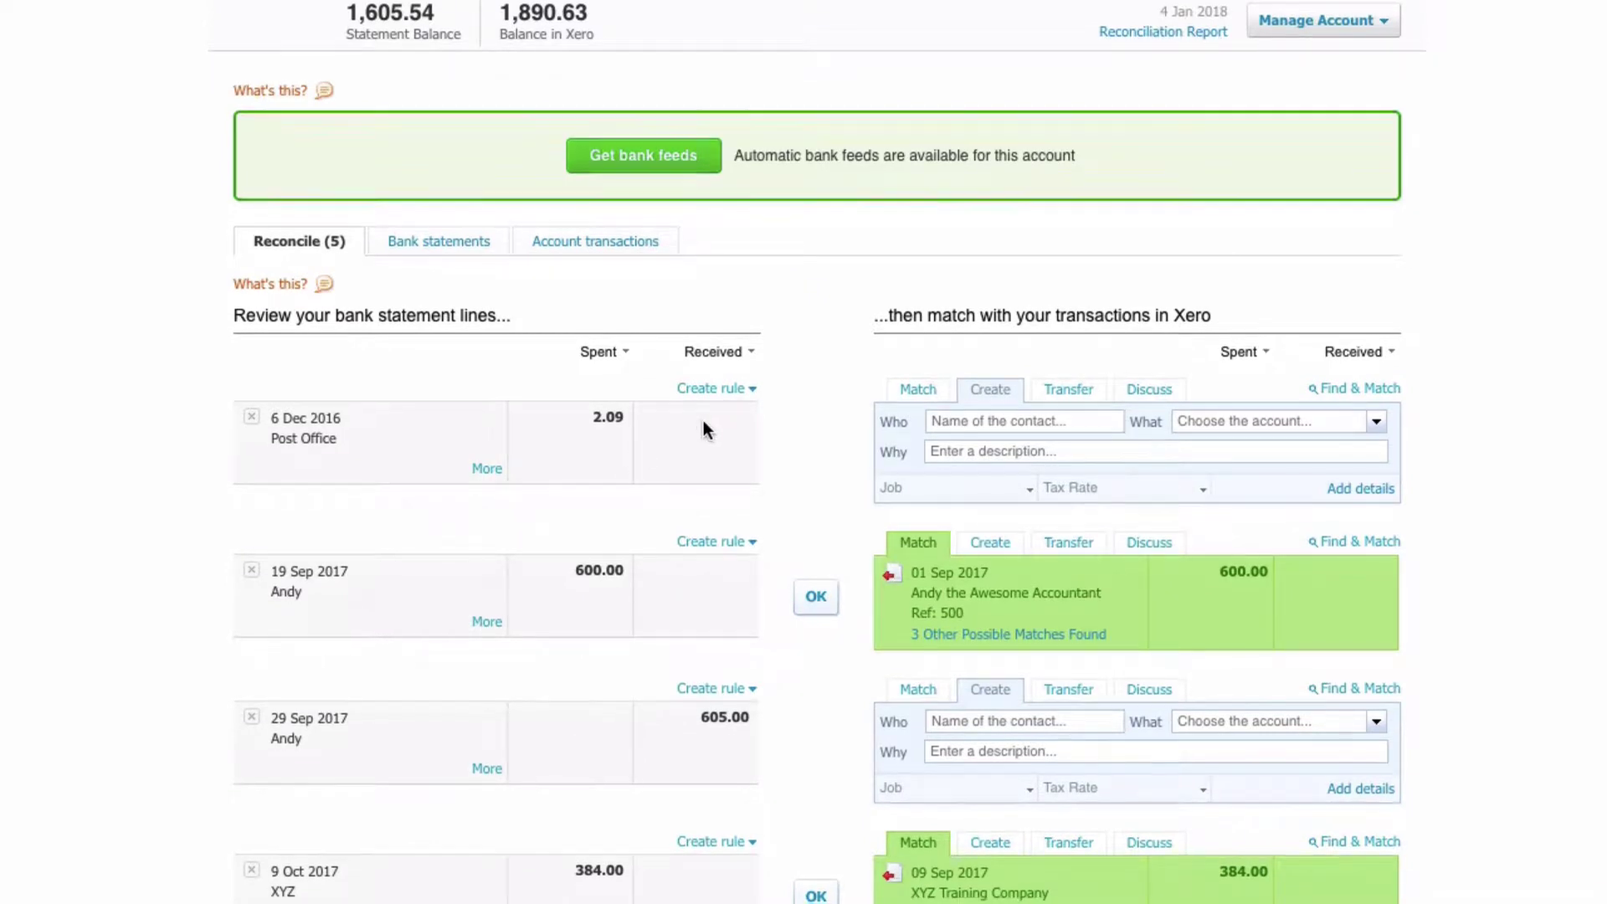
scroll(703, 427, "down", 1)
scroll(703, 423, "down", 3)
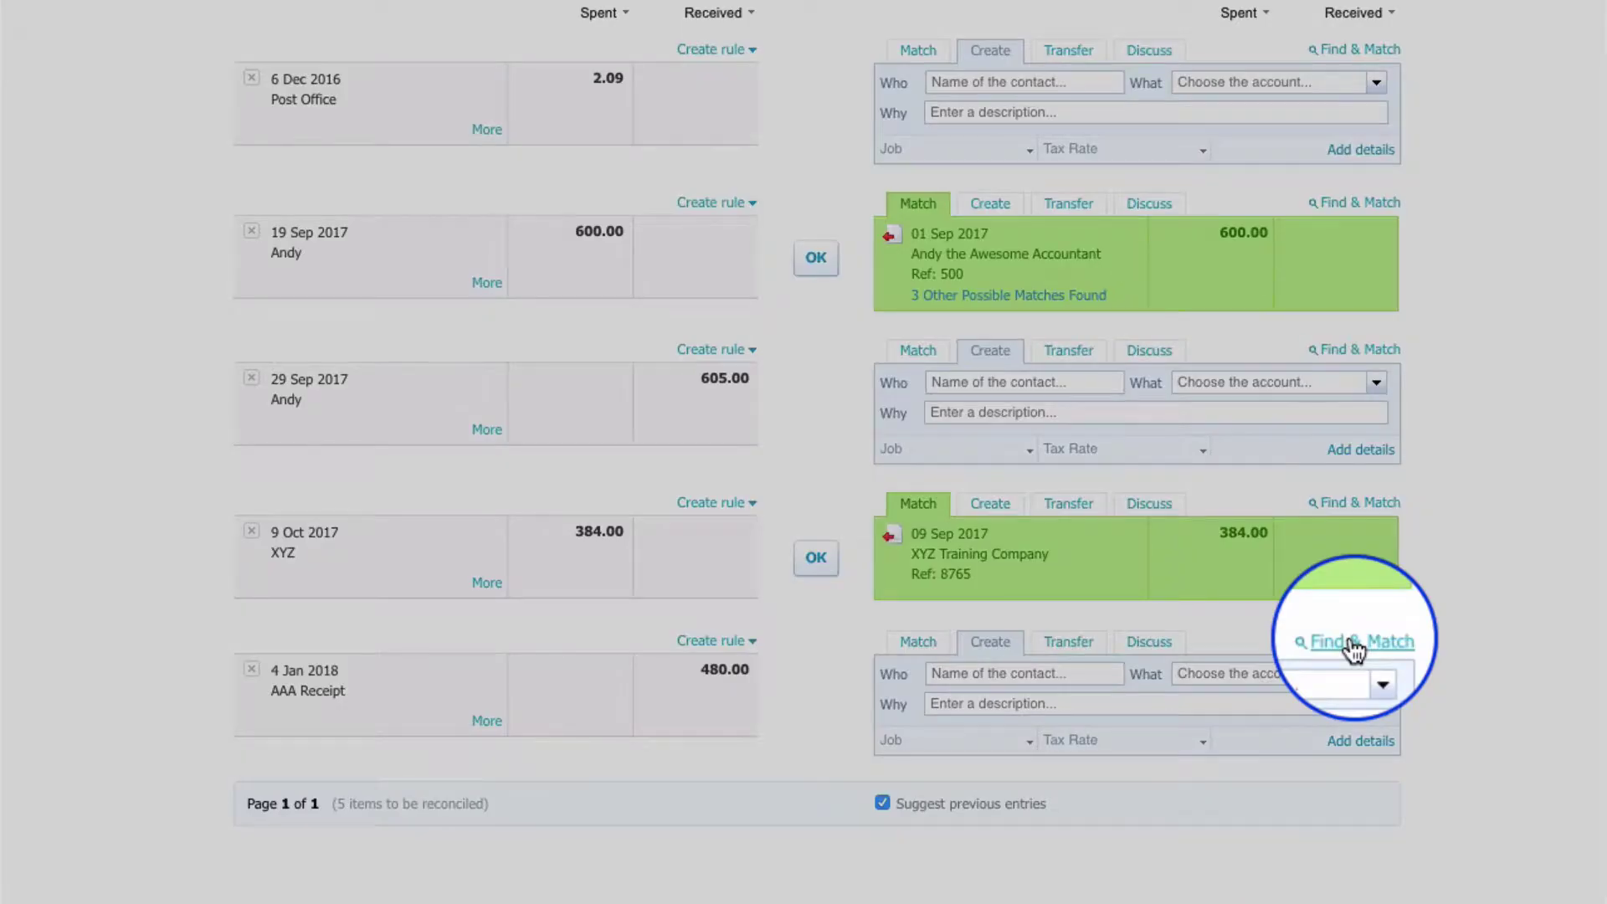
Run Find & Match for the 480.00 AAA Receipt and browse its 41 candidate transactions.
left_click(1356, 642)
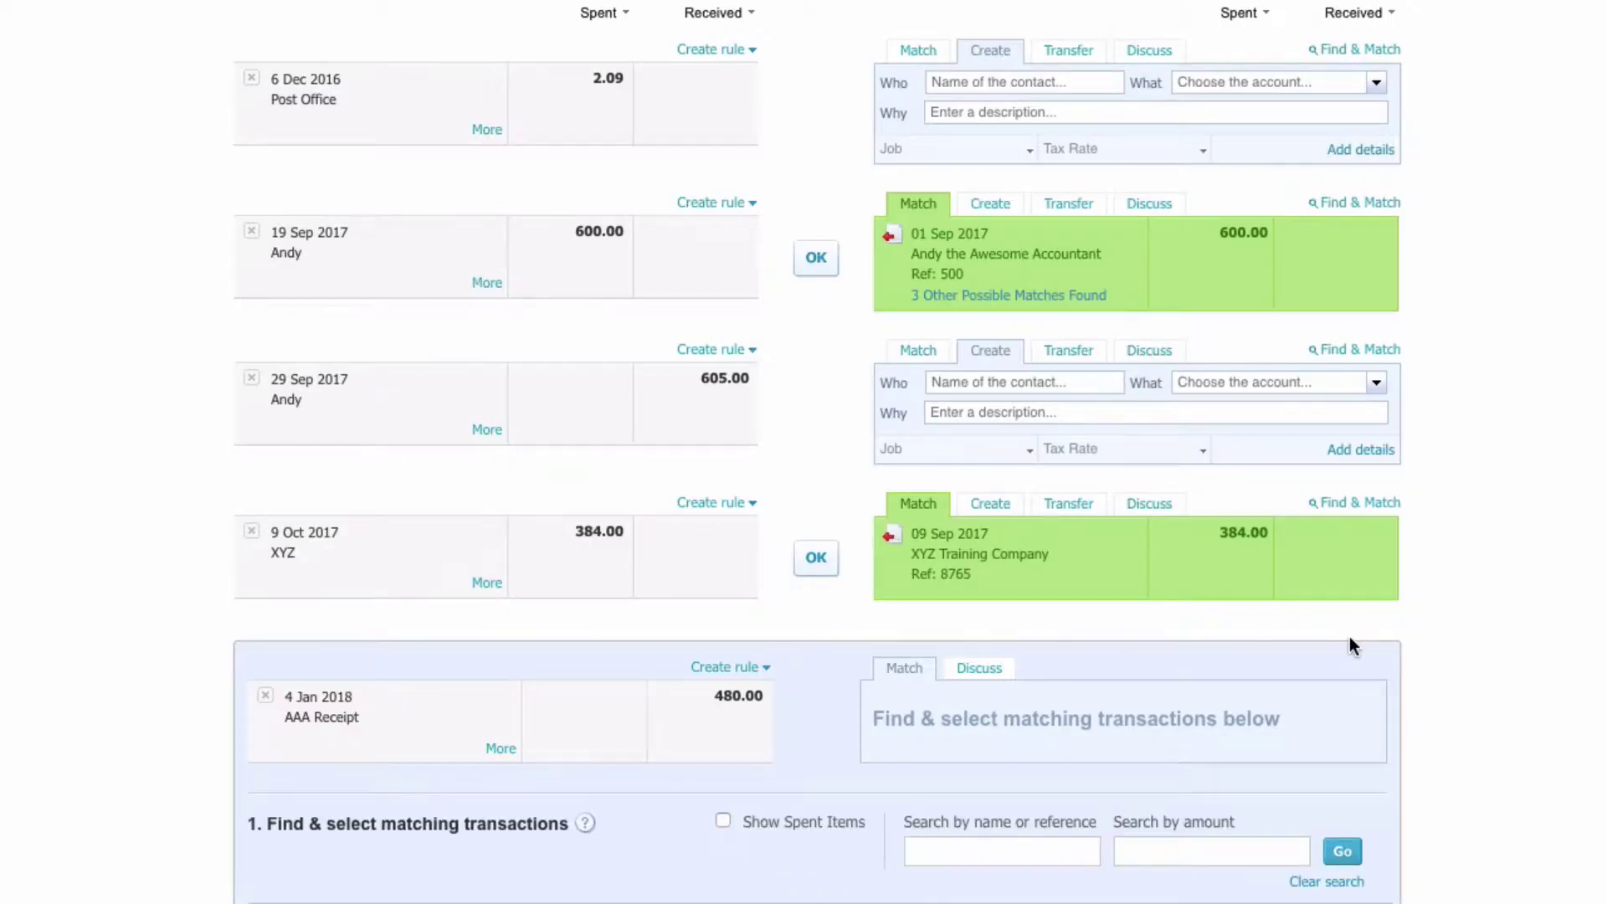
scroll(1247, 687, "down", 4)
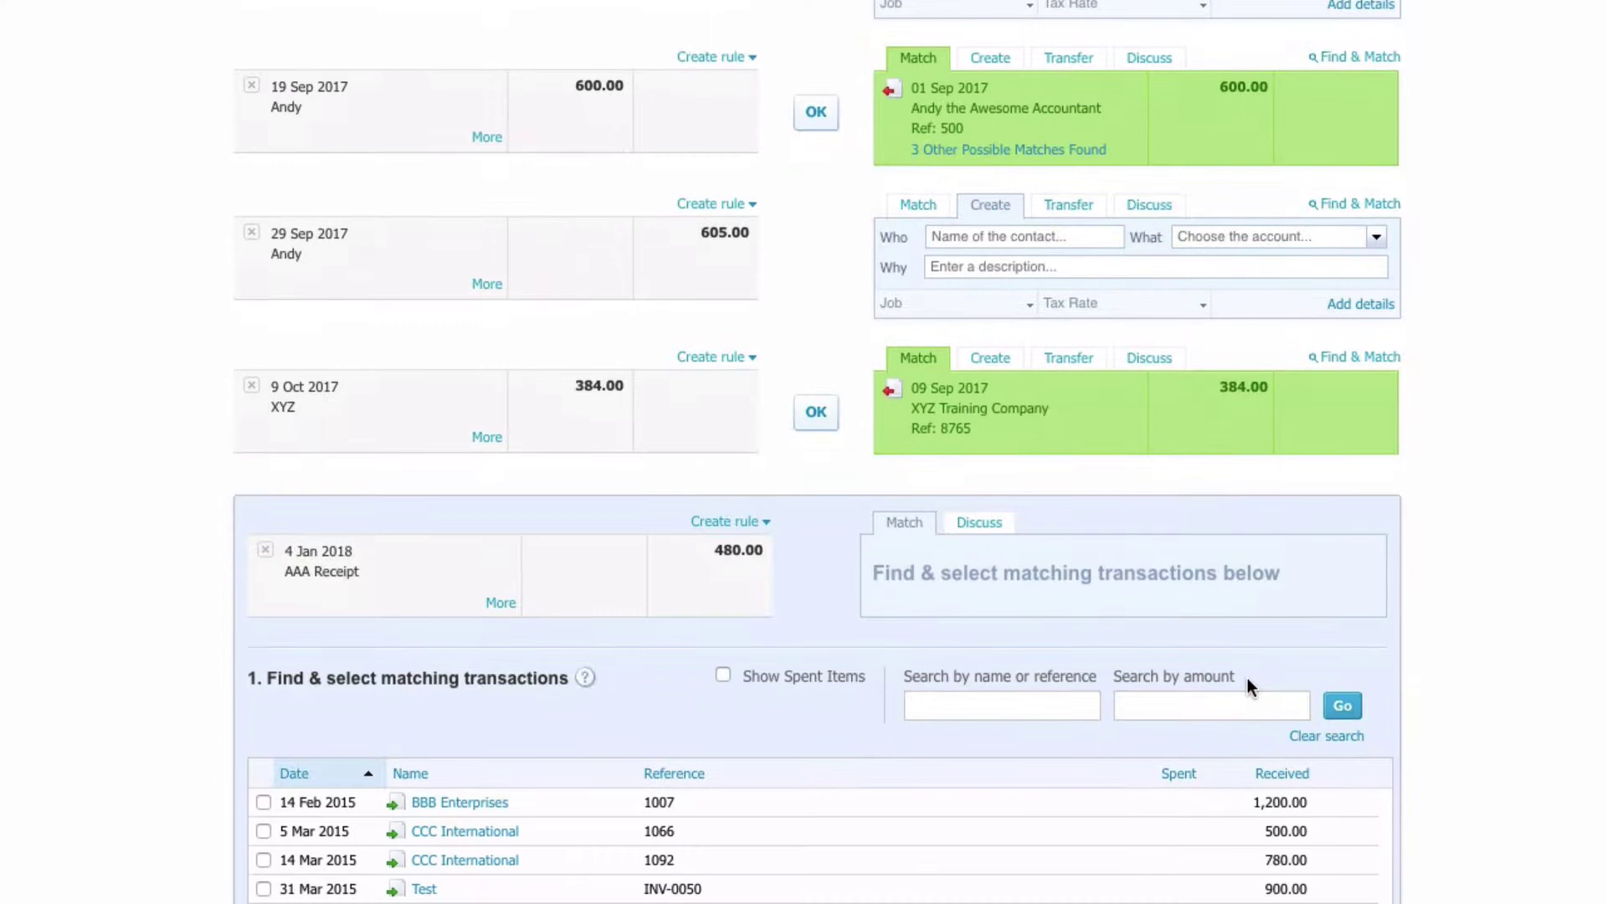
scroll(1247, 685, "down", 2)
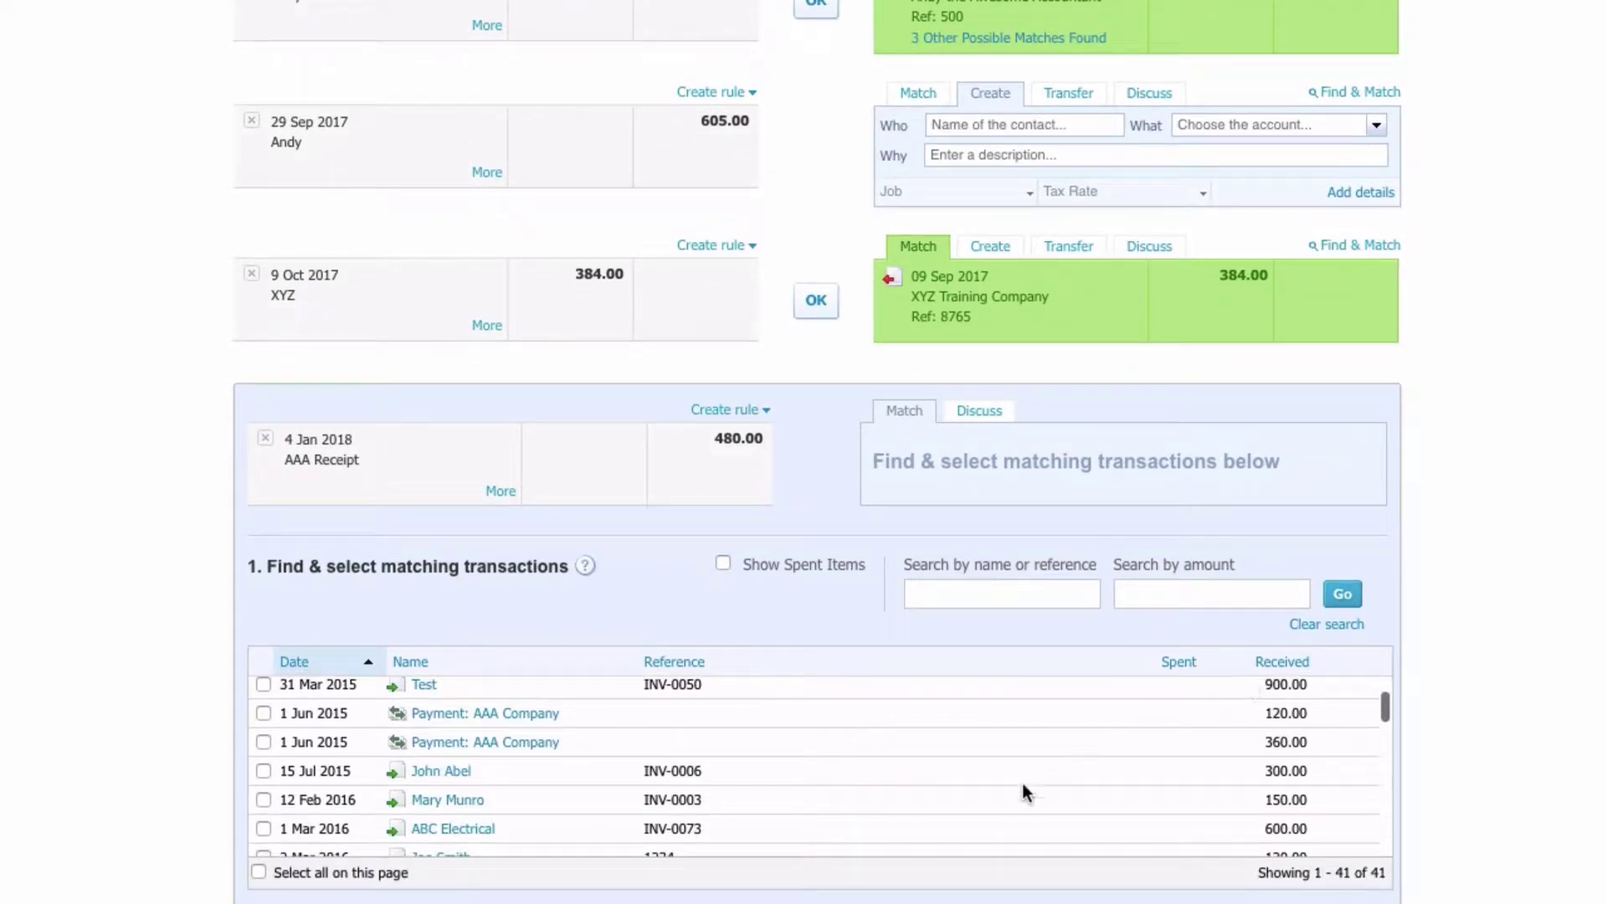
scroll(935, 761, "down", 6)
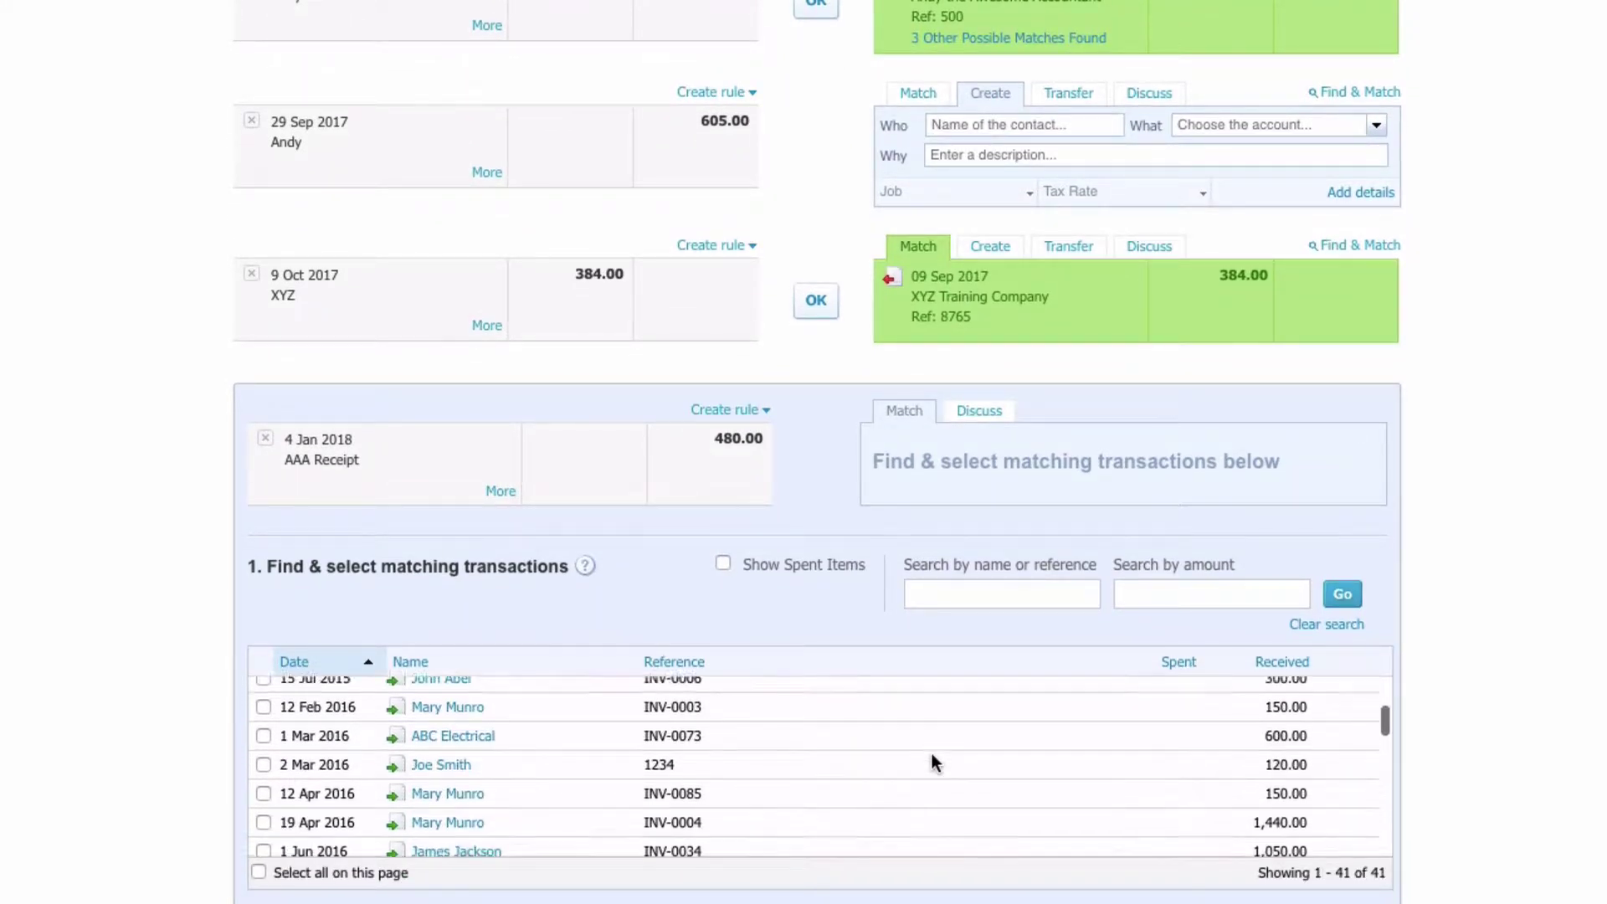
scroll(932, 758, "down", 12)
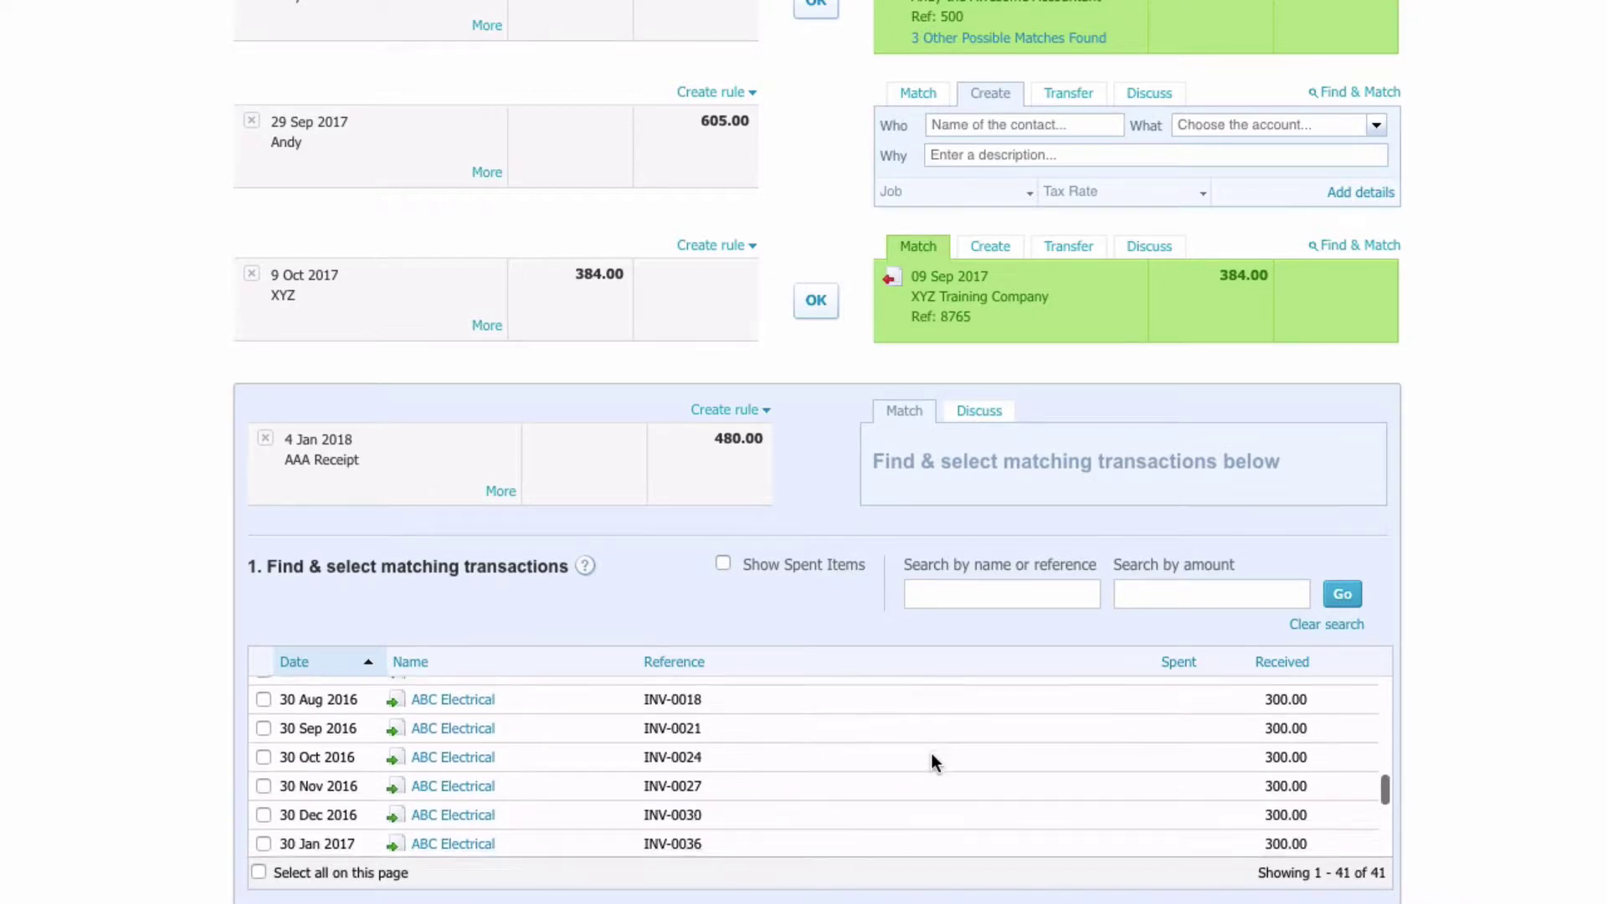
scroll(932, 753, "down", 5)
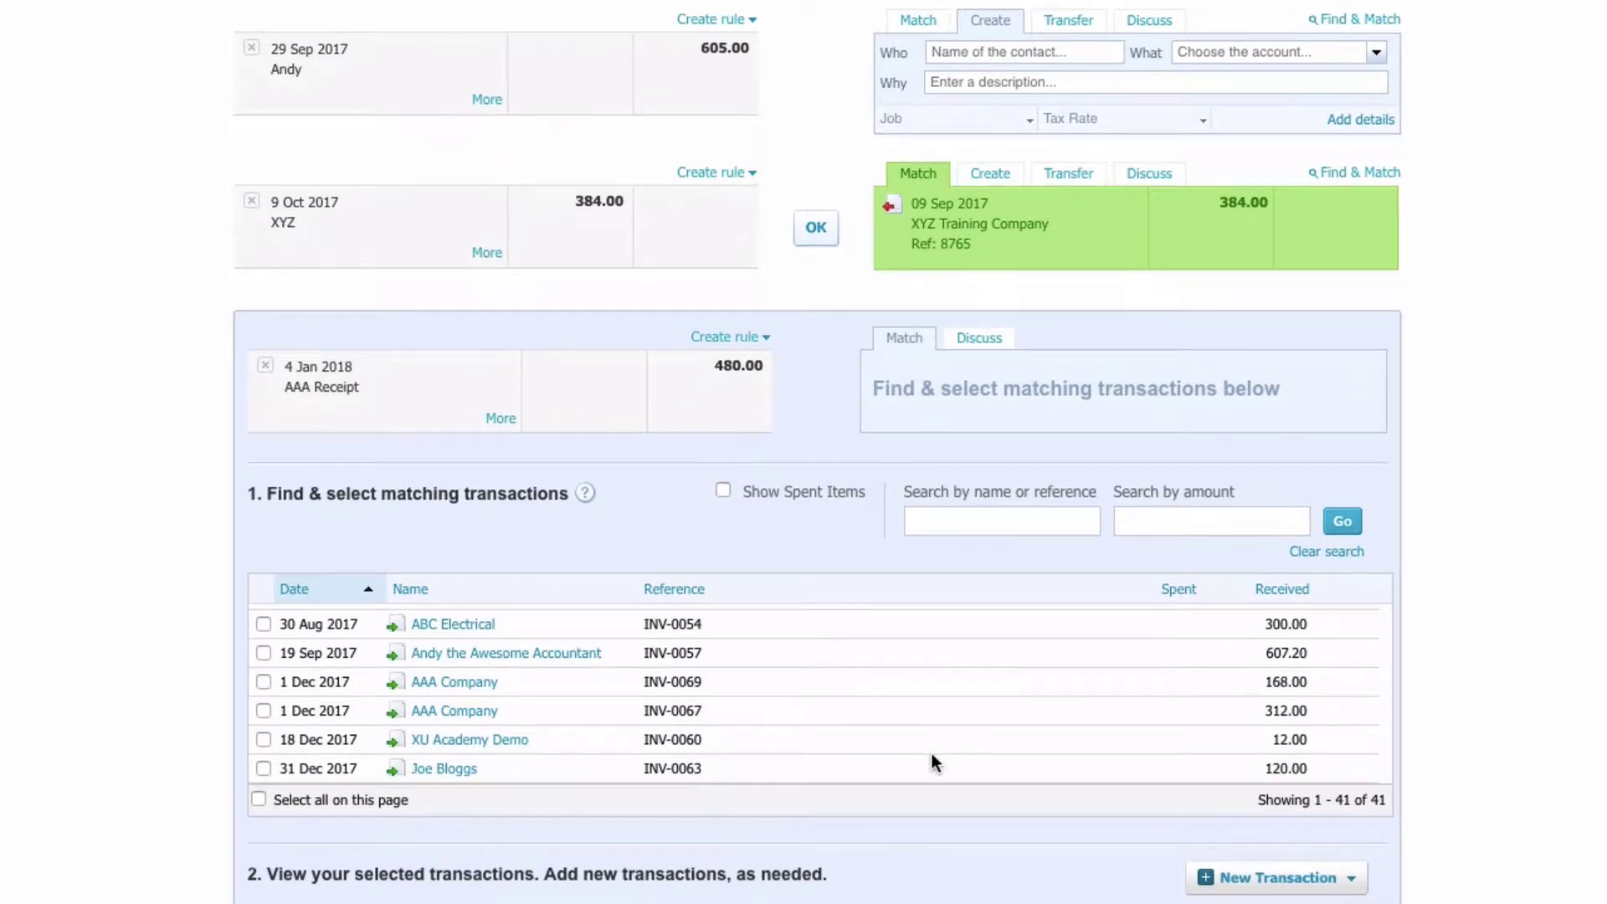
scroll(852, 695, "down", 2)
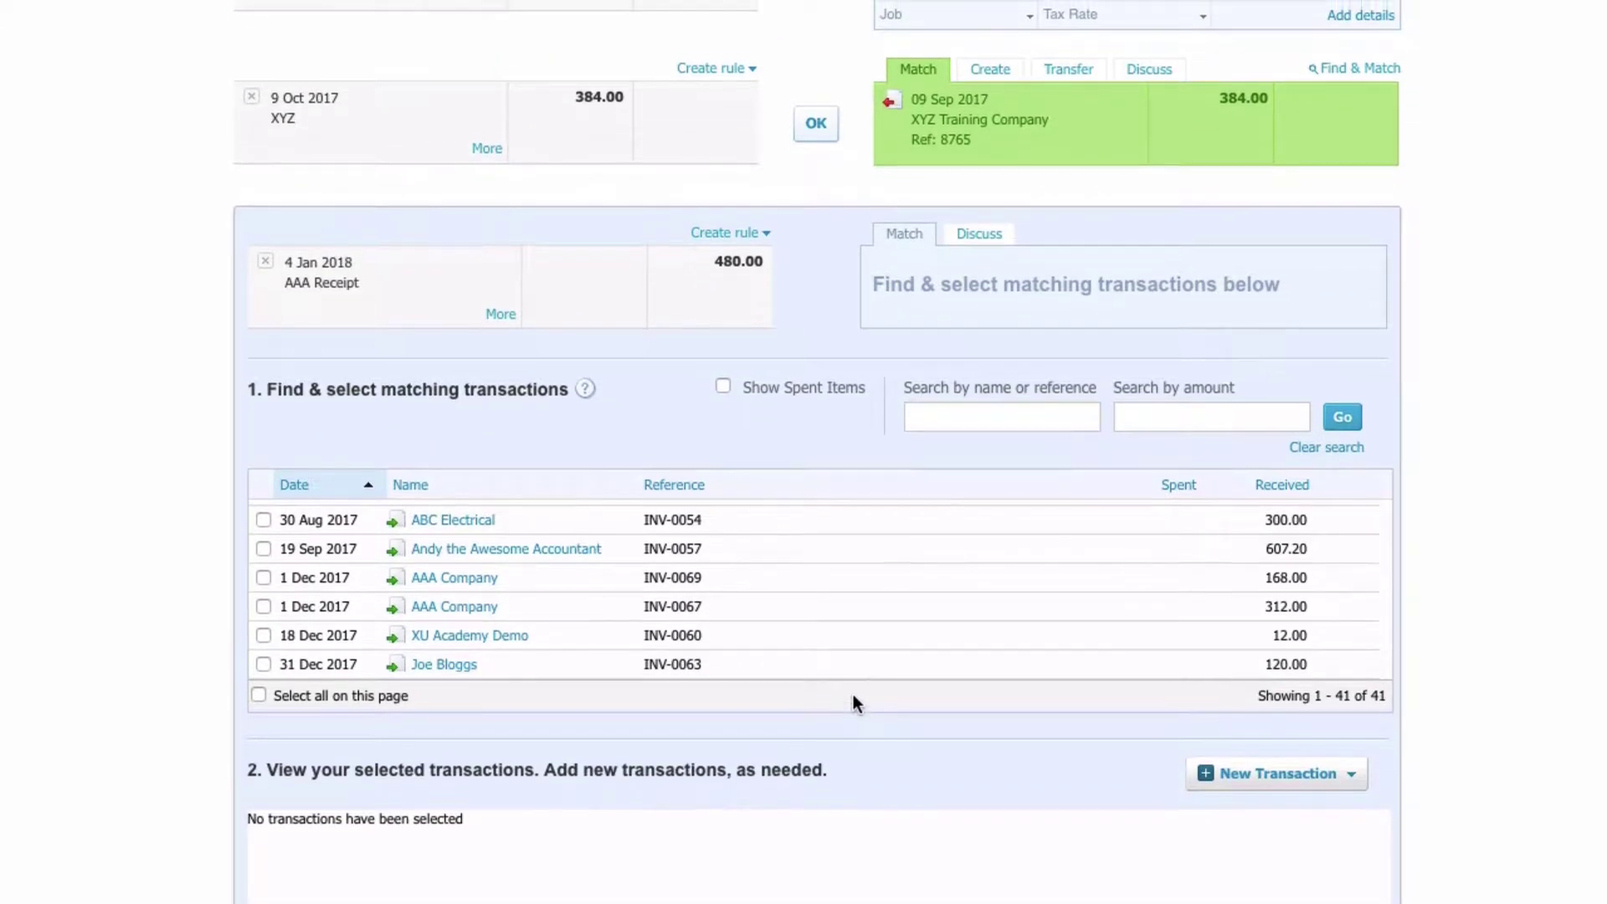
scroll(841, 590, "up", 15)
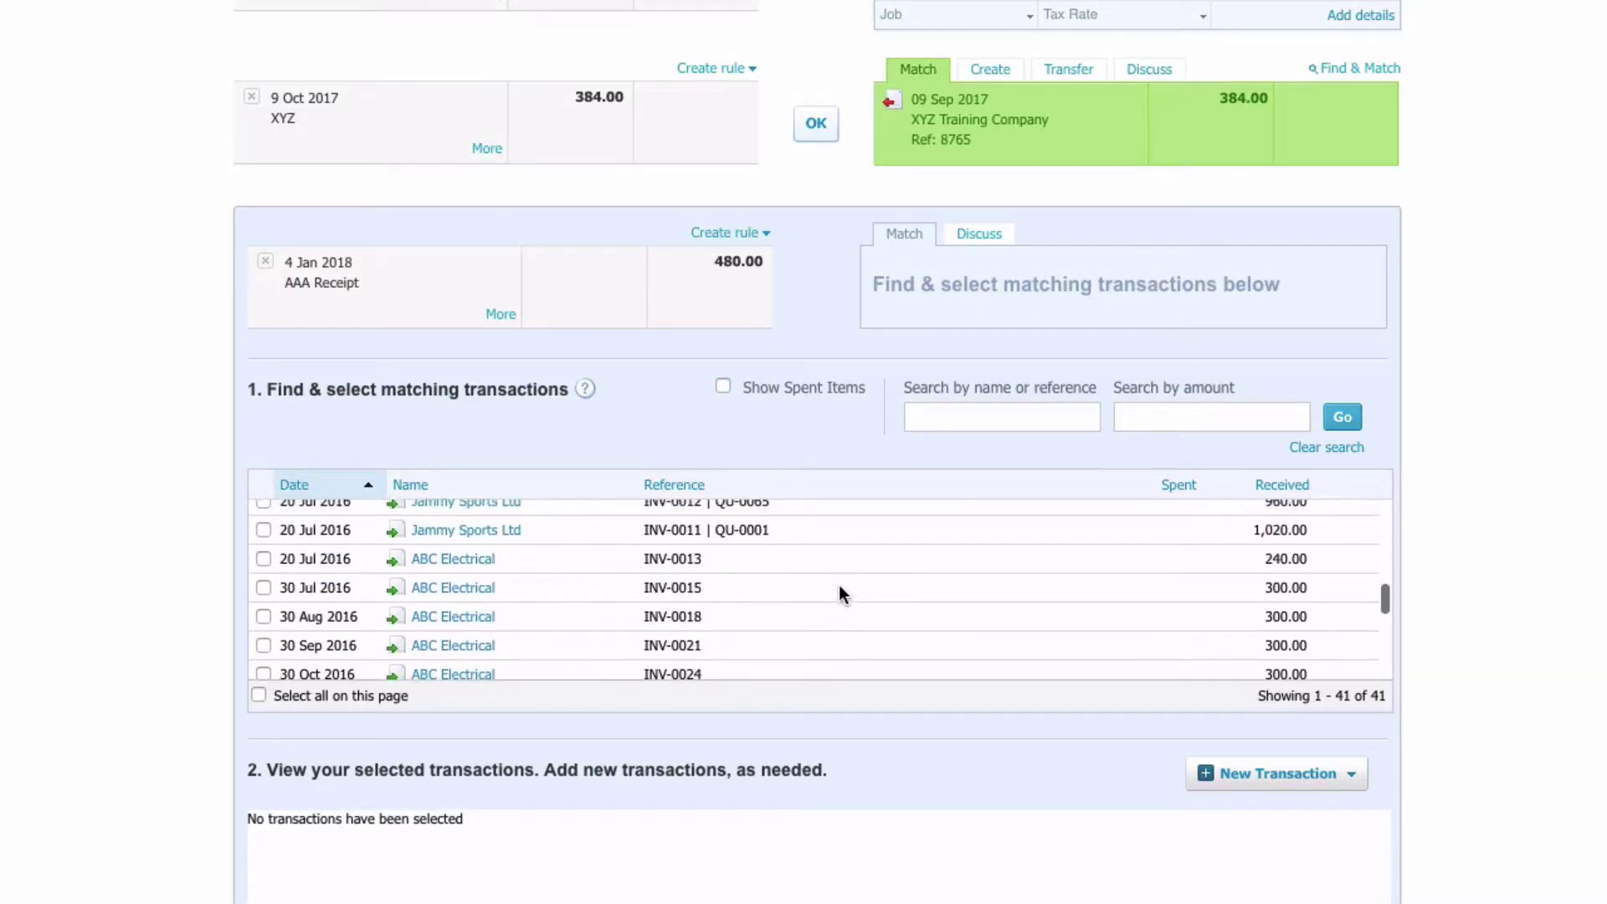
scroll(840, 591, "up", 5)
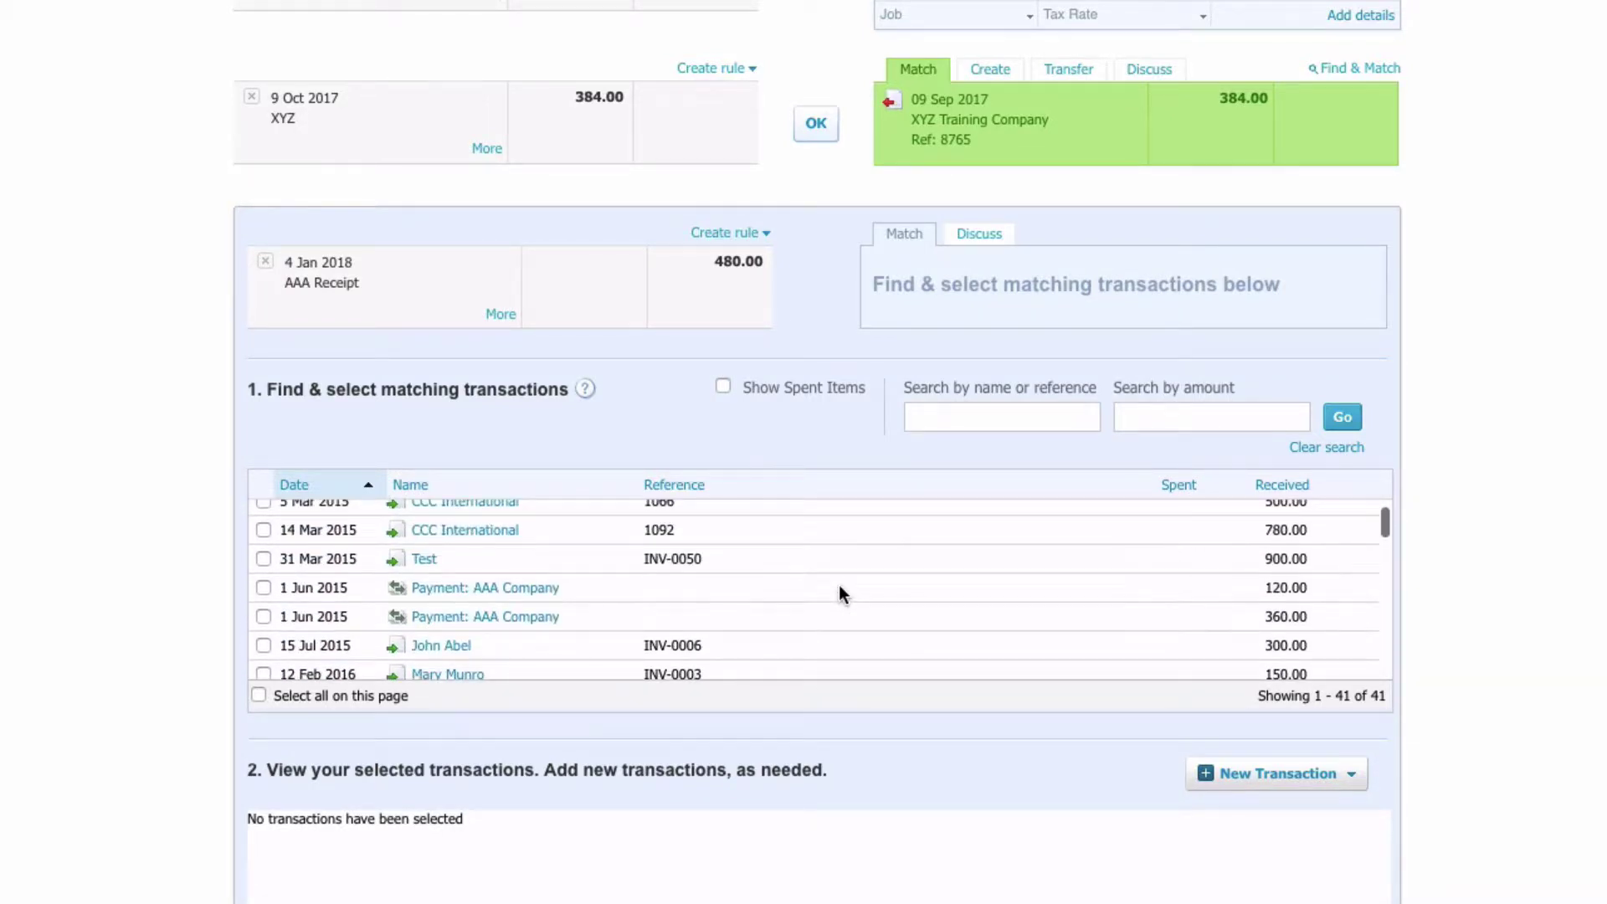
scroll(841, 590, "down", 2)
scroll(840, 591, "down", 5)
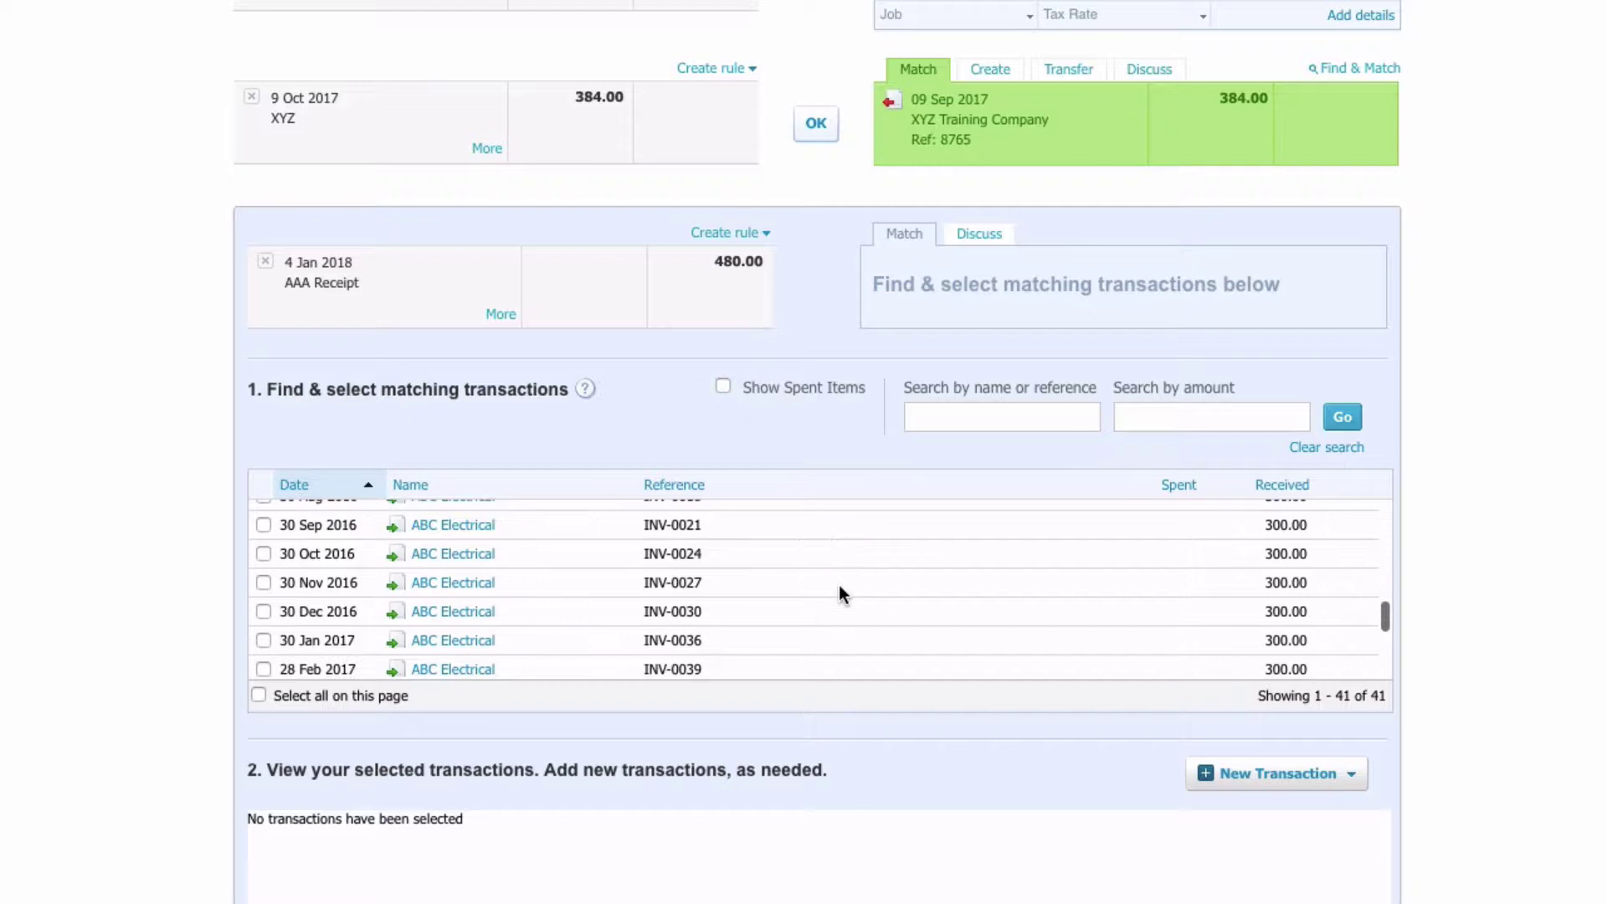
scroll(840, 591, "down", 10)
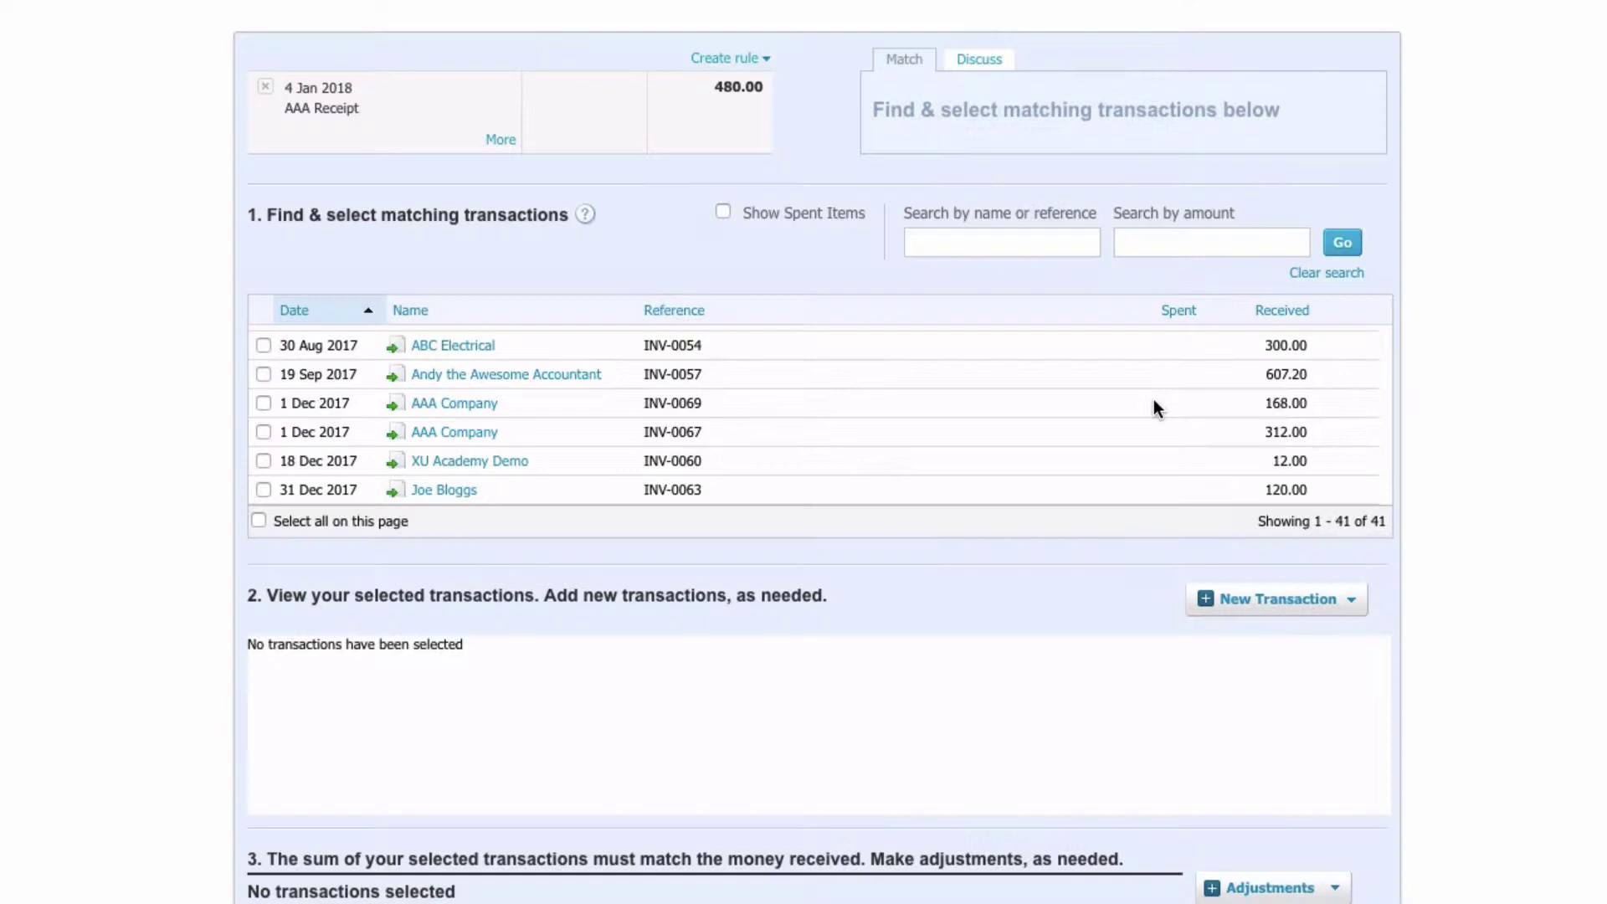
scroll(1153, 399, "up", 1)
scroll(1062, 384, "up", 5)
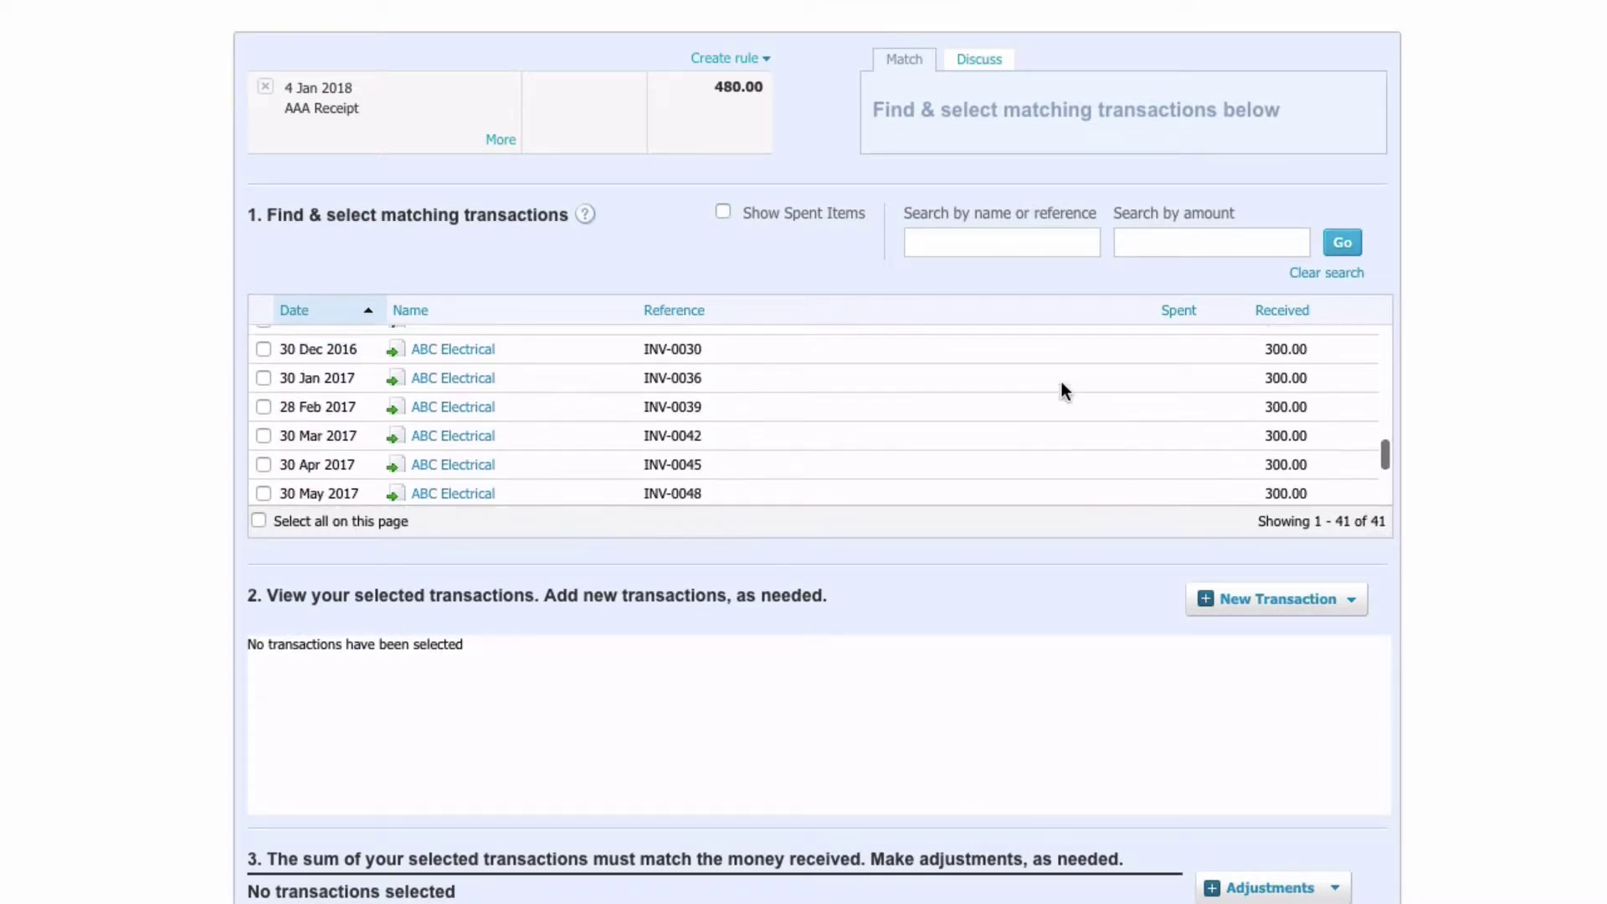
scroll(1061, 390, "up", 10)
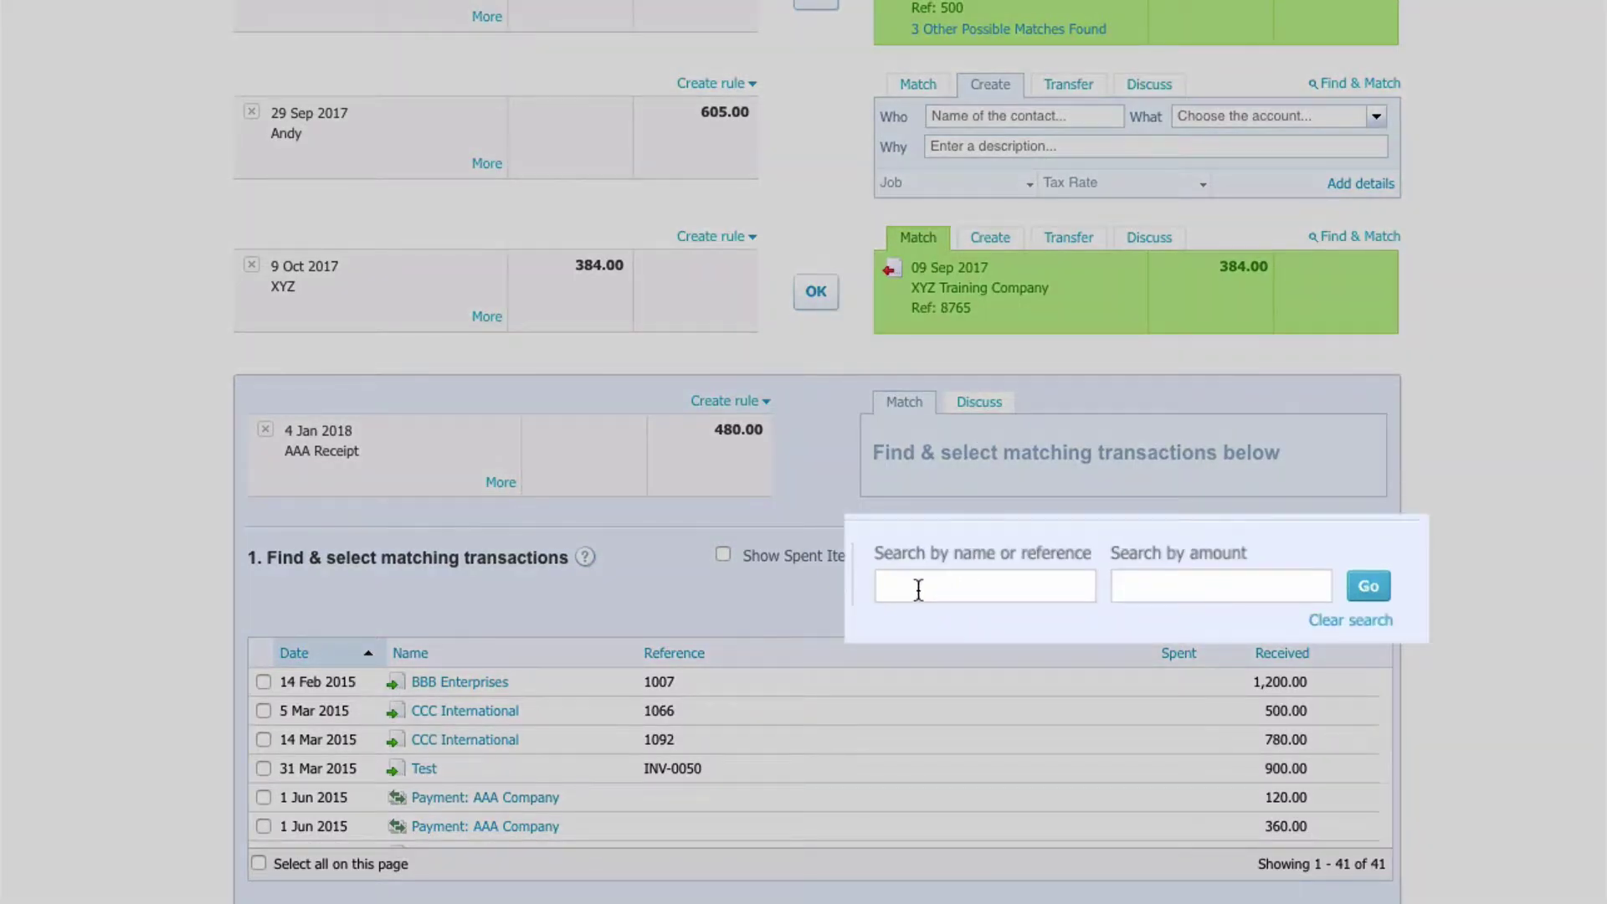
Search the candidate transactions by the name 'aaa'.
left_click(918, 590)
type("aaa")
left_click(1368, 587)
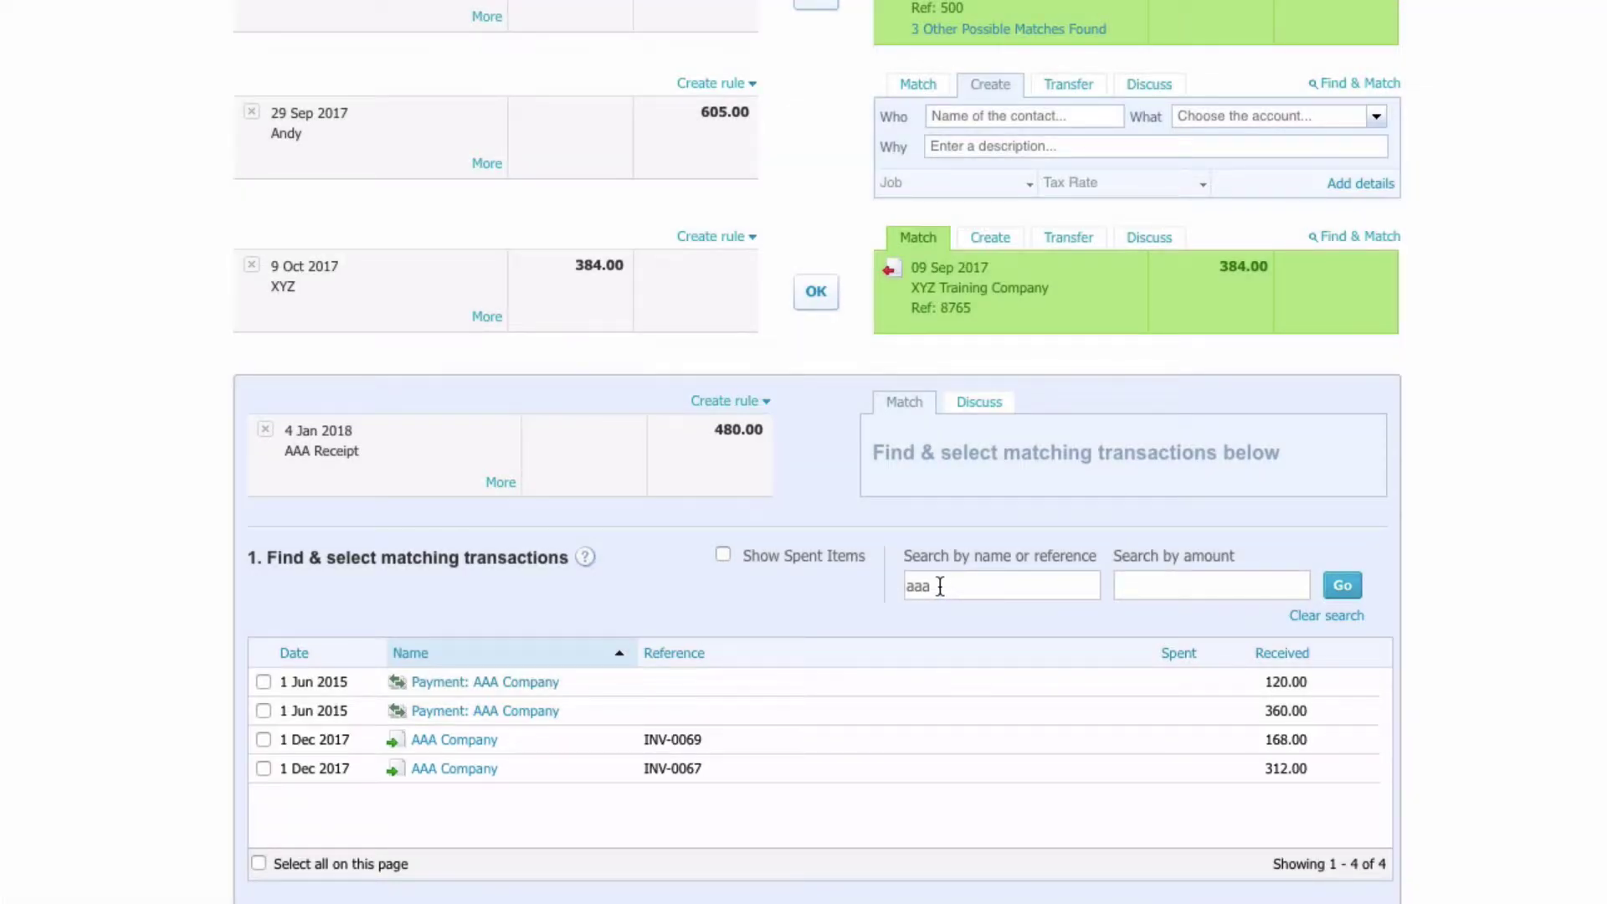
Replace the name search with an amount search for 168, narrowing to INV-0069.
left_click_drag(944, 586, 884, 577)
key("BackSpace")
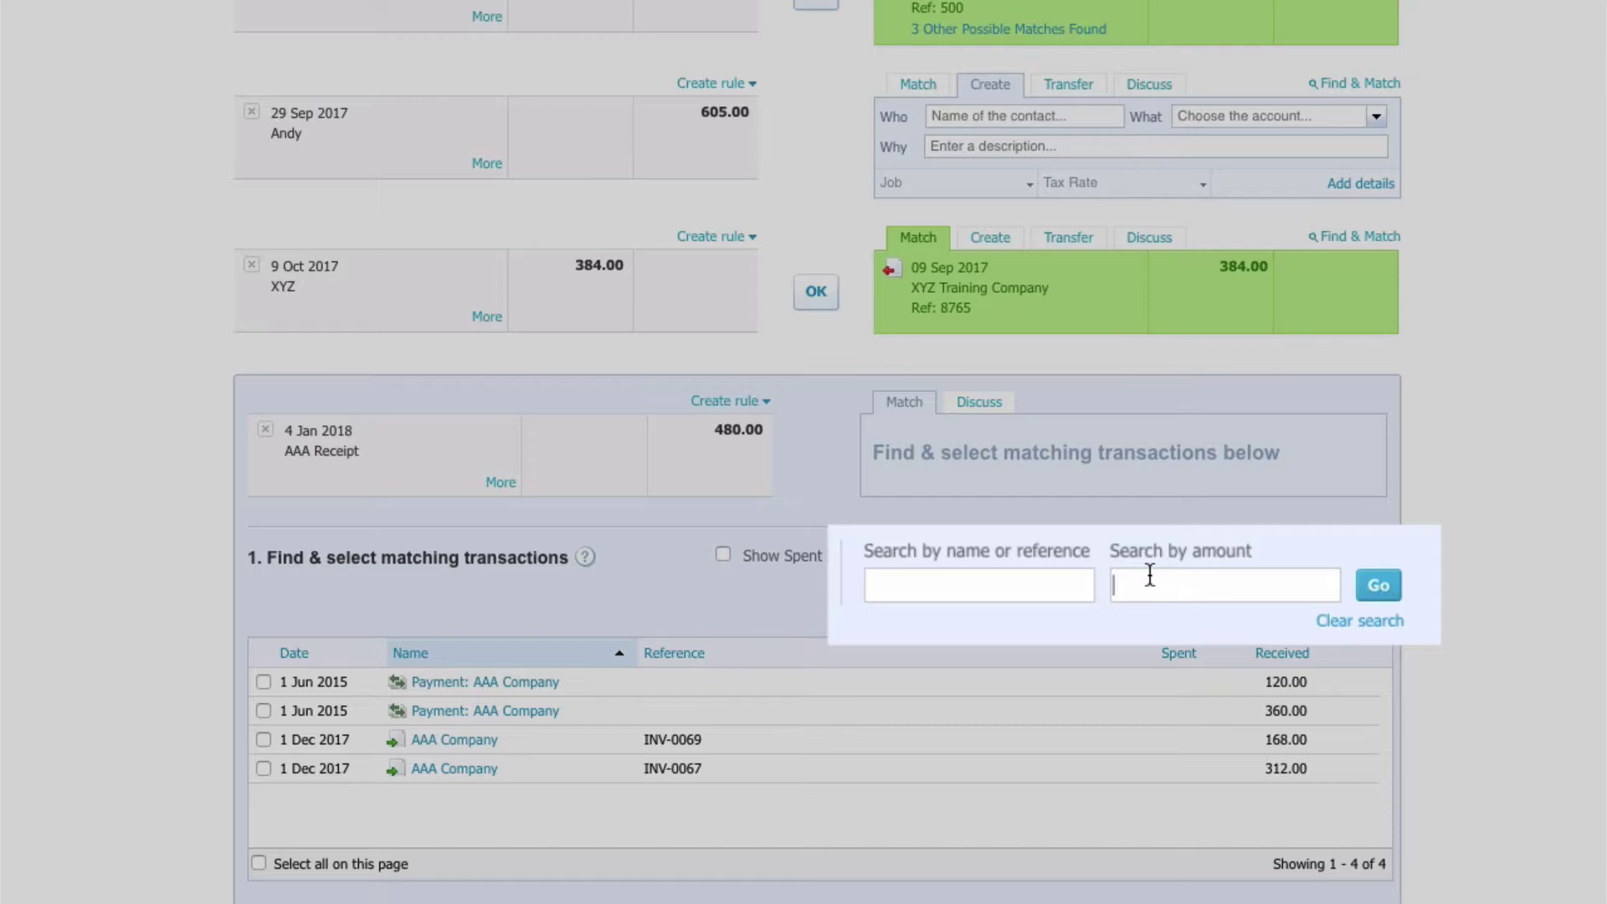
type("168")
left_click(1386, 590)
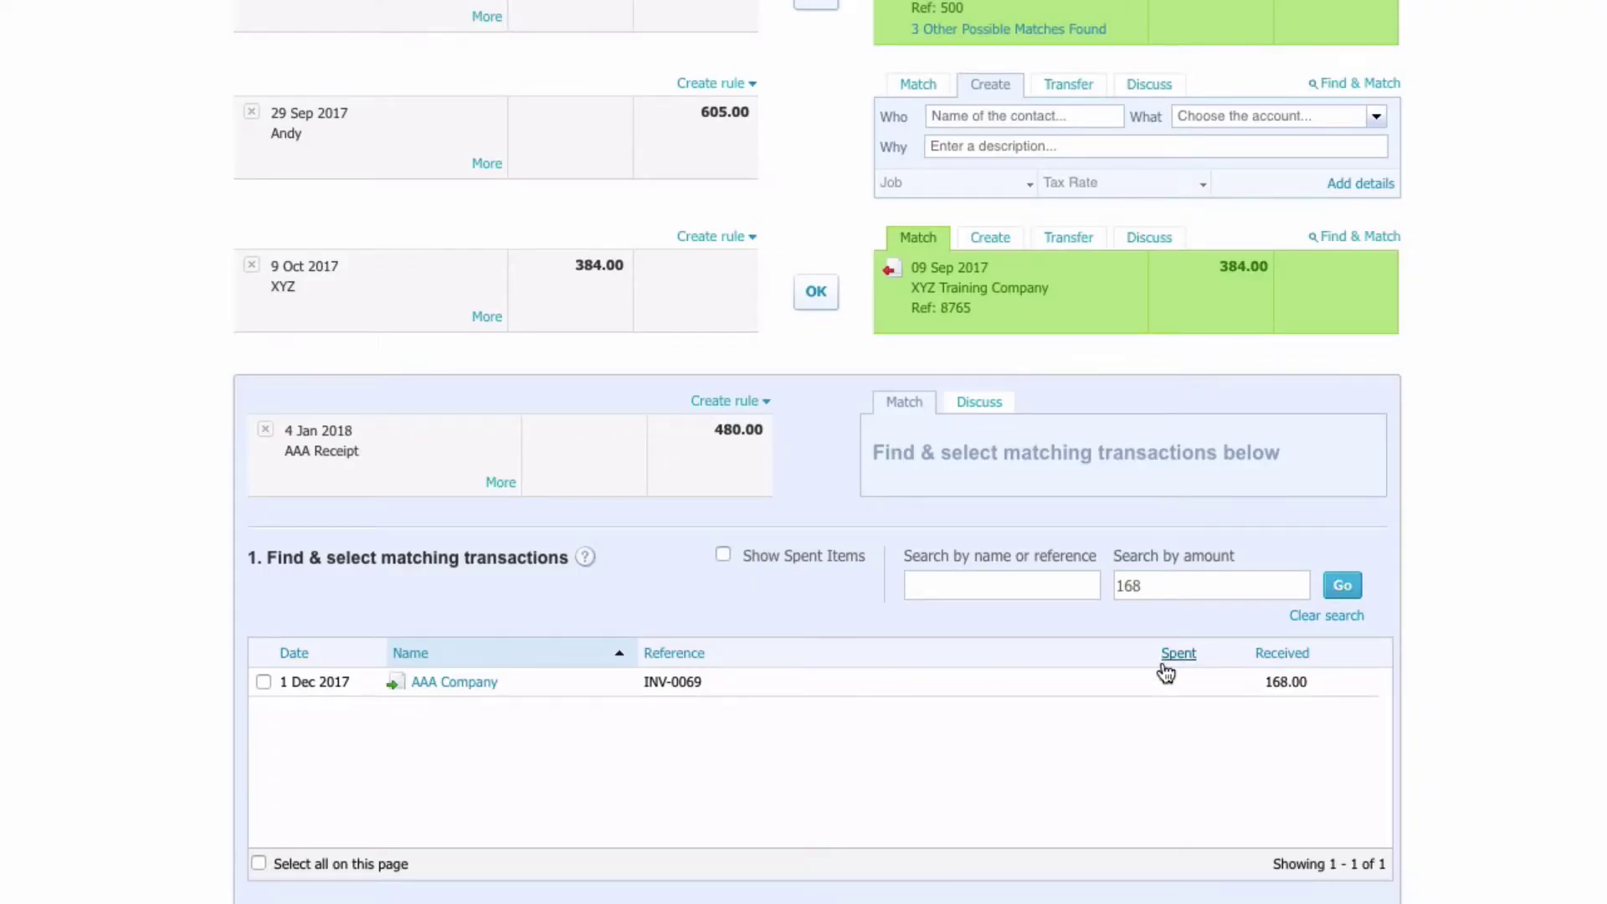
Clear the amount search and enter 'aaa' as the name search.
key("BackSpace")
key("BackSpace")
key("BackSpace")
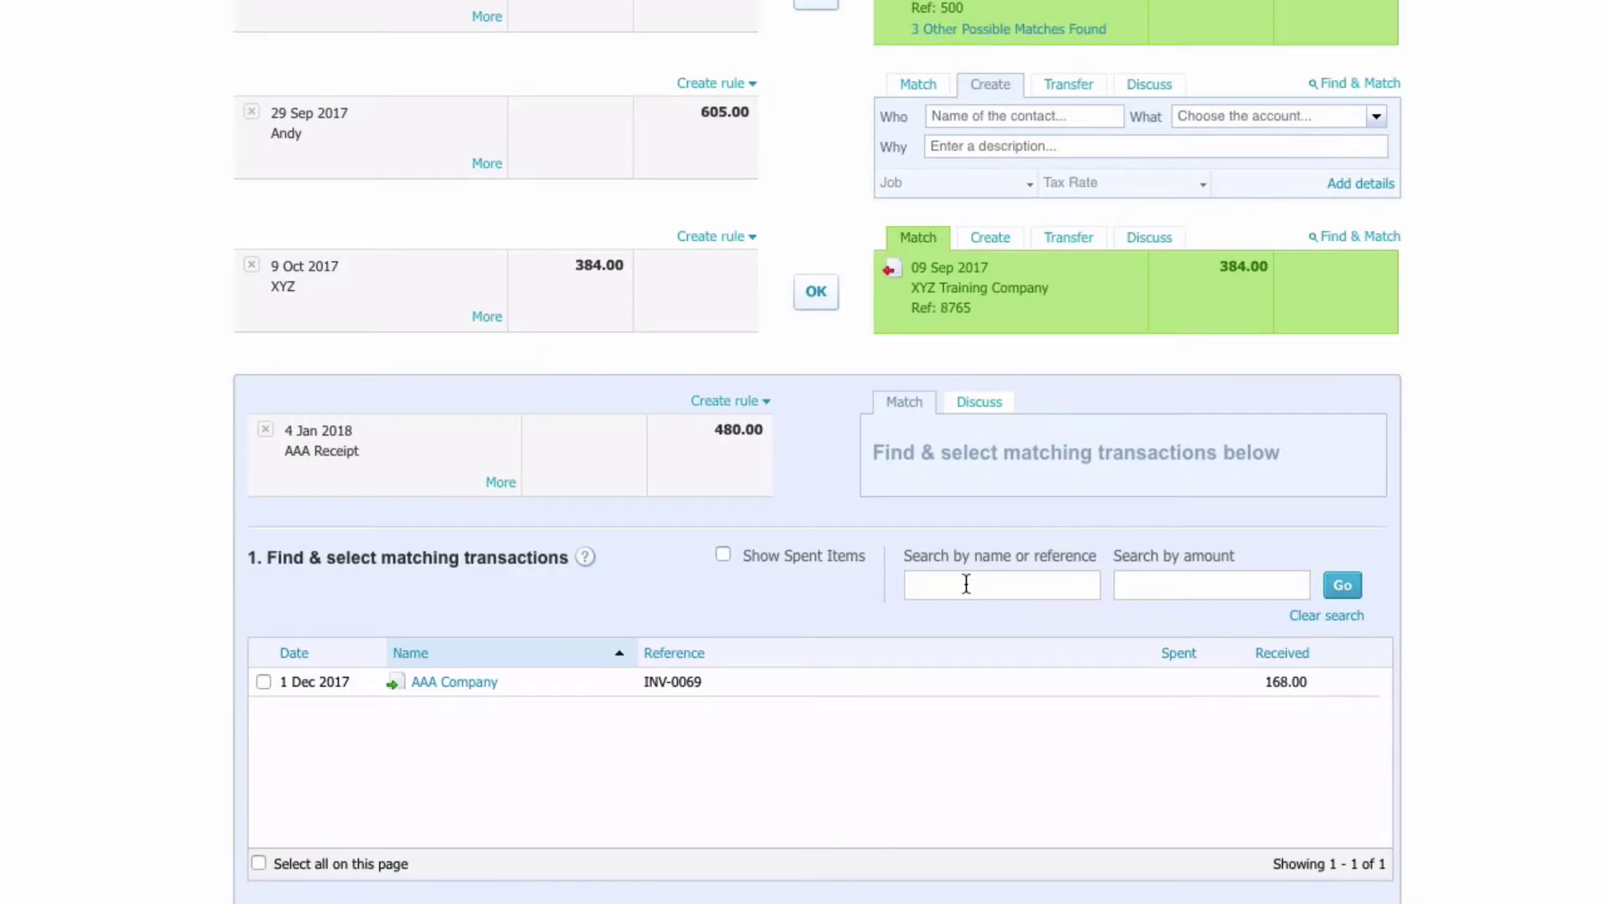
left_click(967, 583)
type("aaa")
Search for 'aaa', tick INV-0069 (168.00) and INV-0067 (312.00), and check the 480.00 subtotal.
left_click(1340, 586)
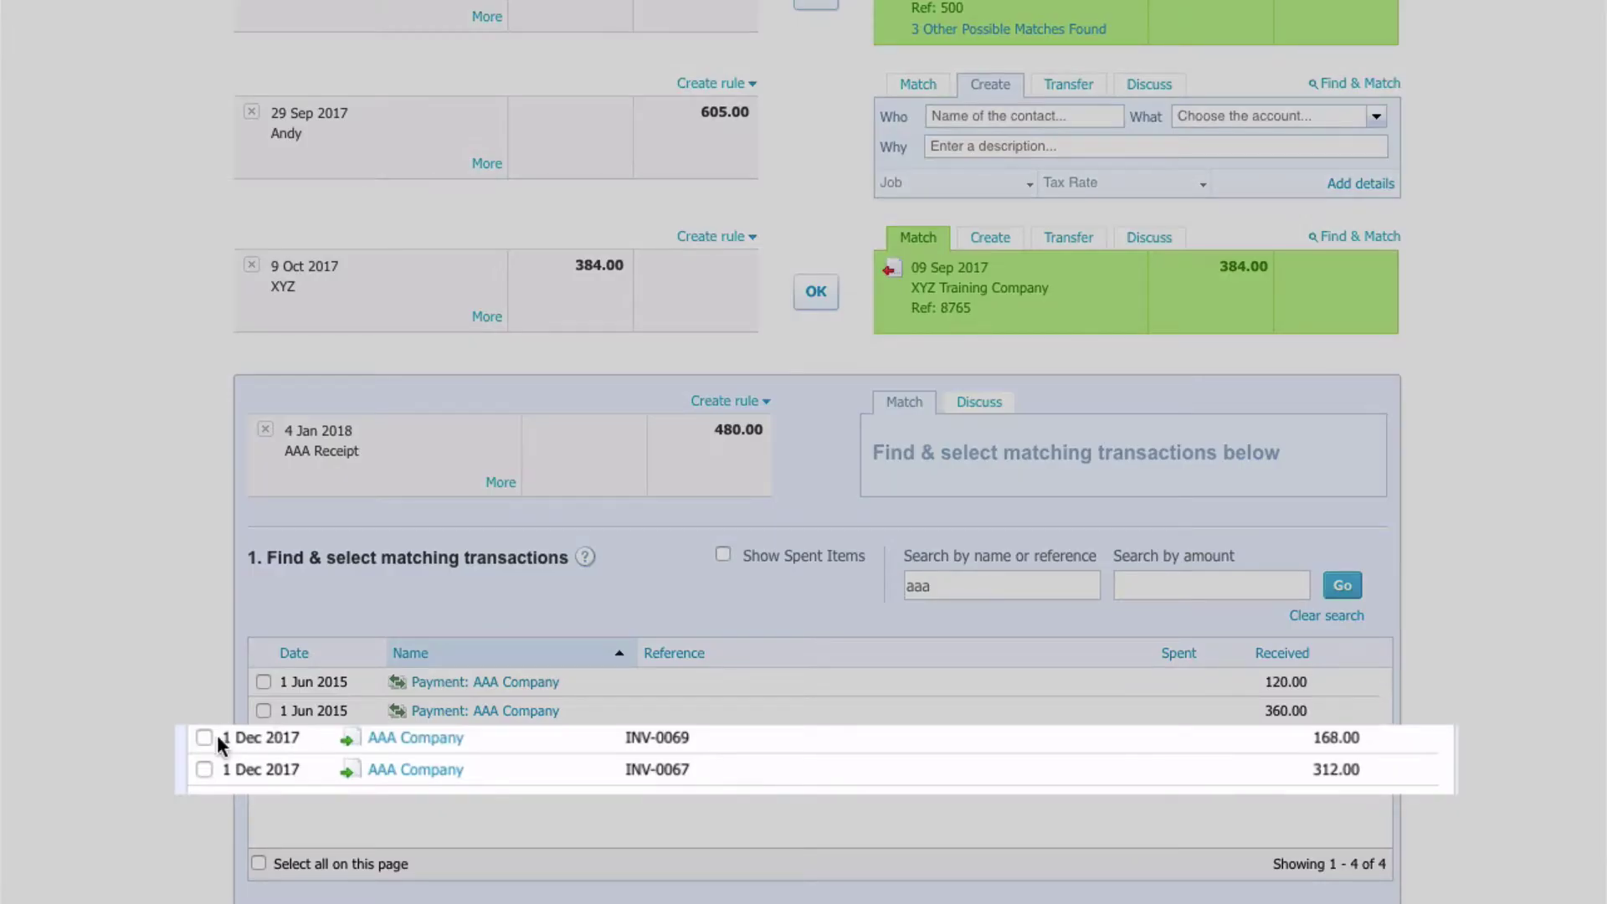
left_click(204, 738)
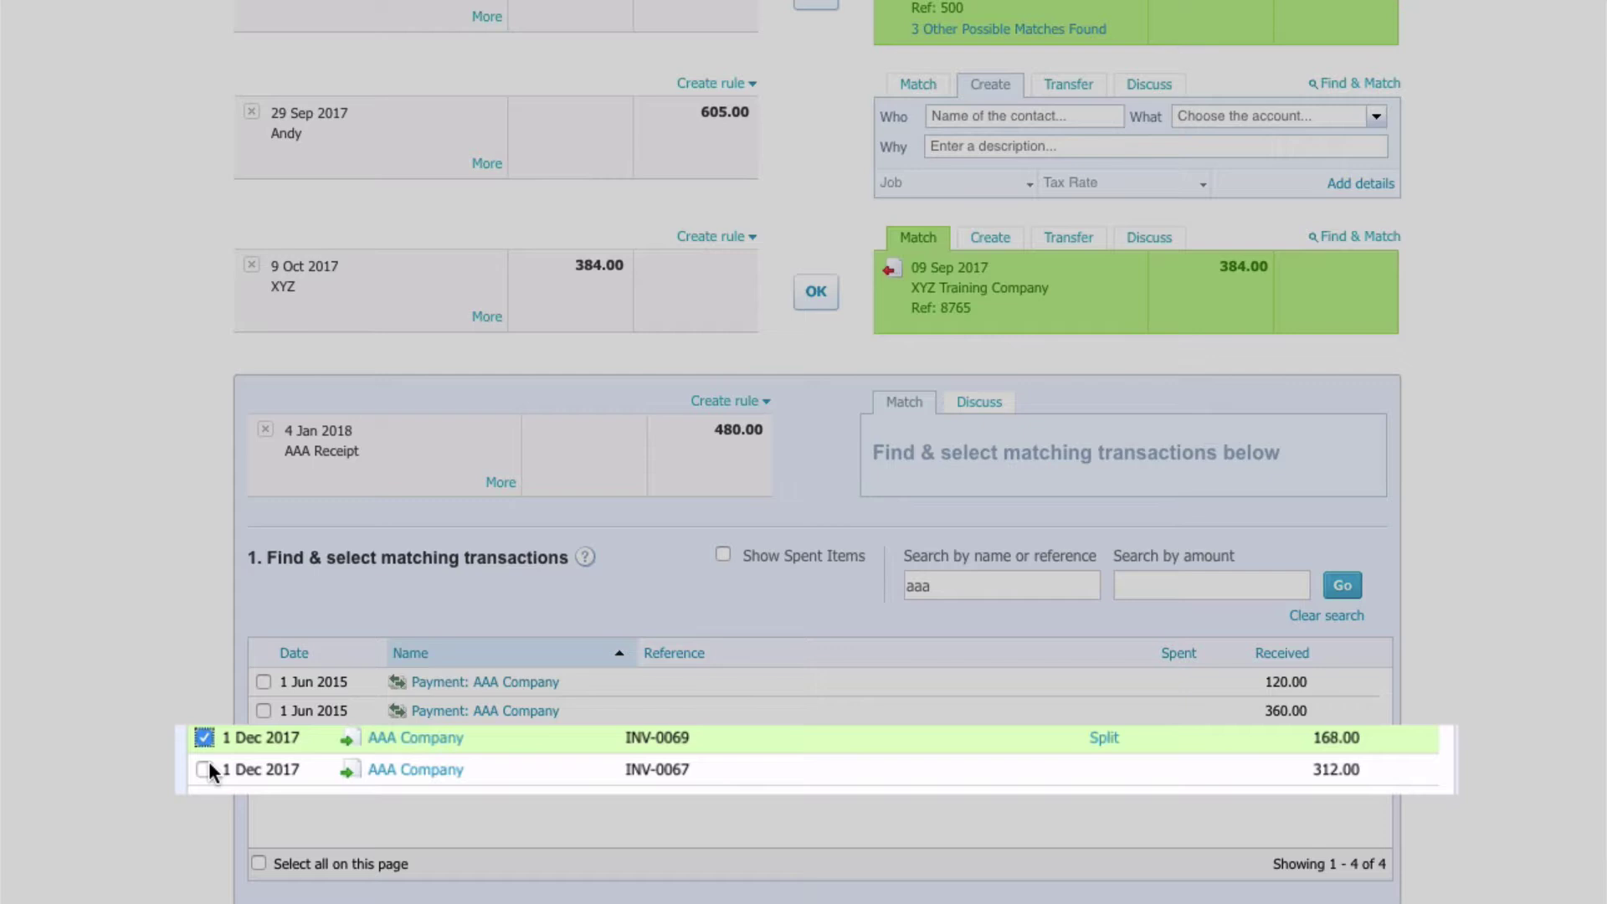
left_click(204, 769)
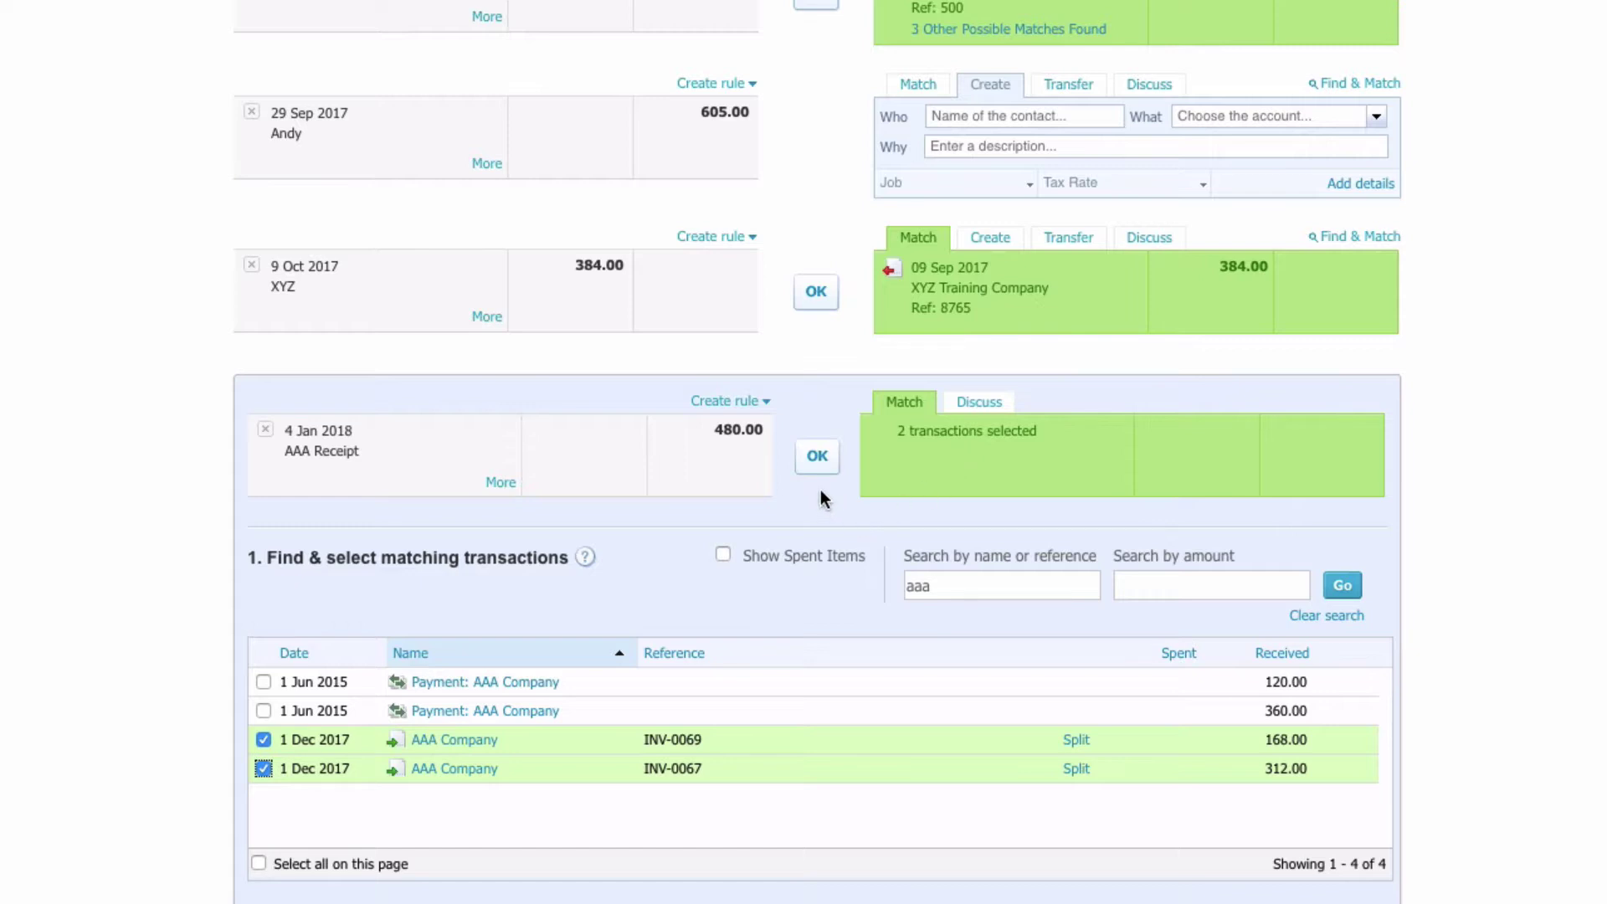
scroll(821, 490, "down", 4)
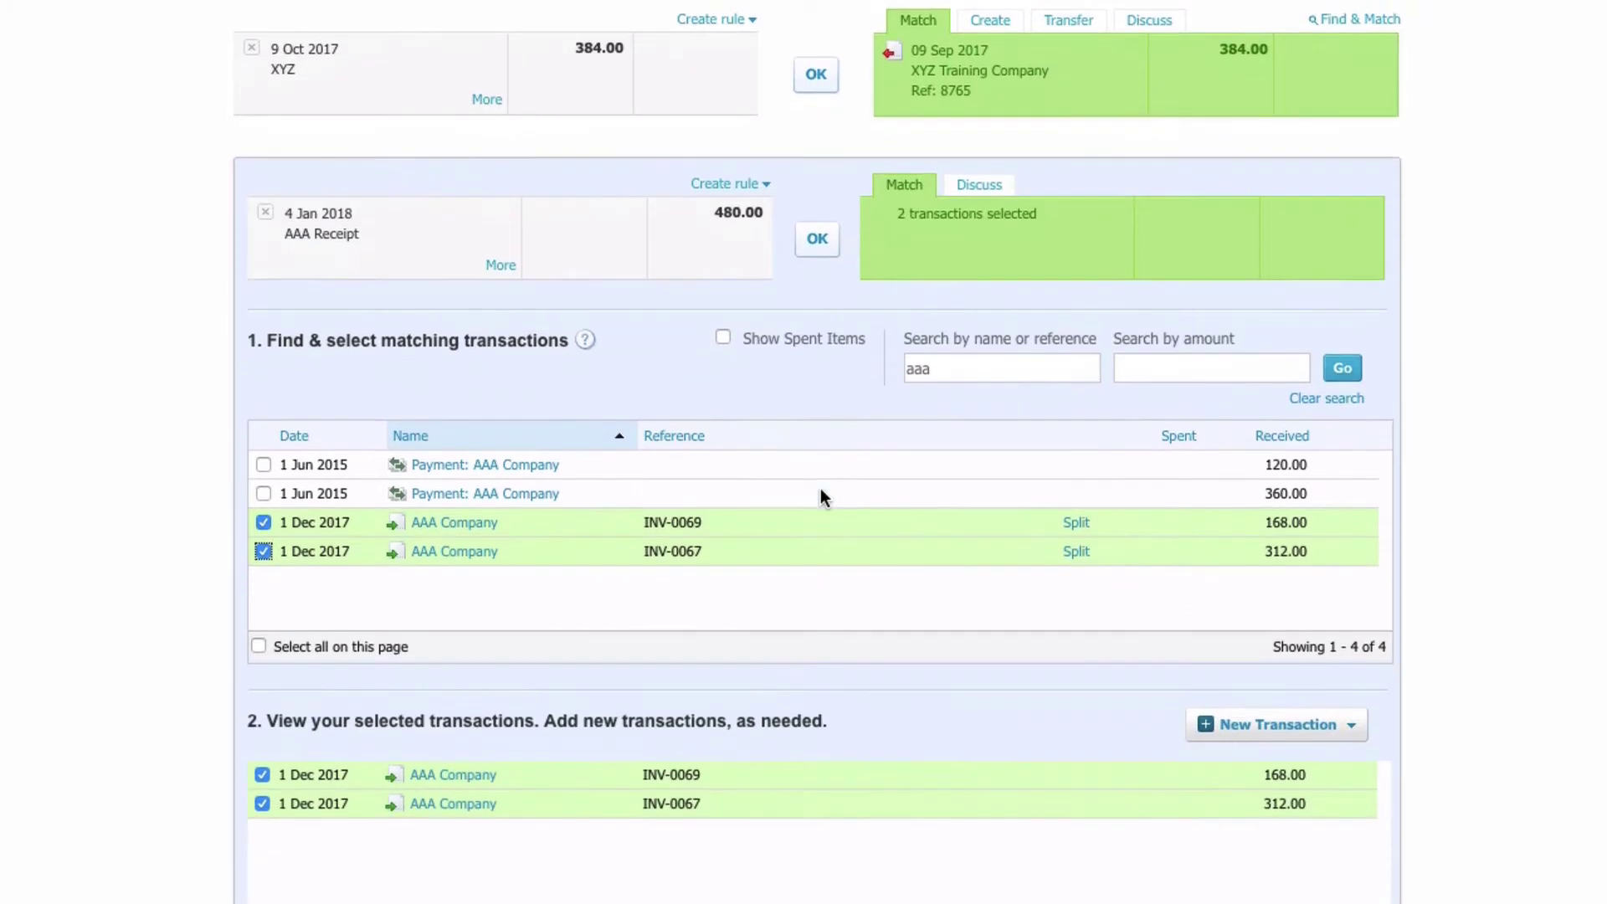
scroll(821, 495, "down", 5)
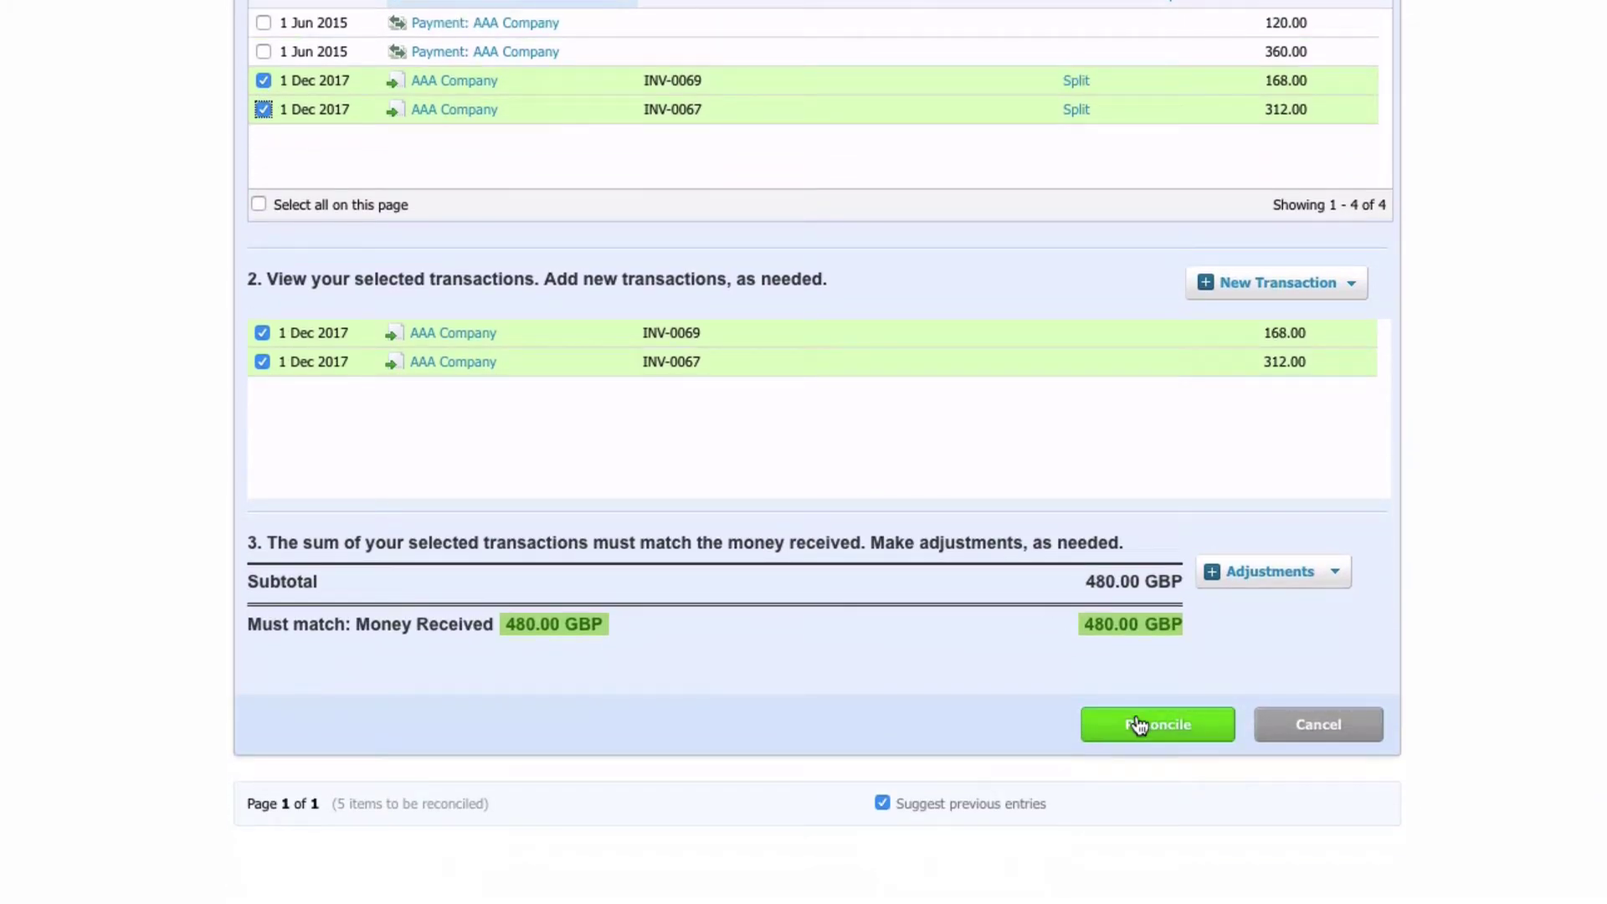
scroll(867, 399, "up", 5)
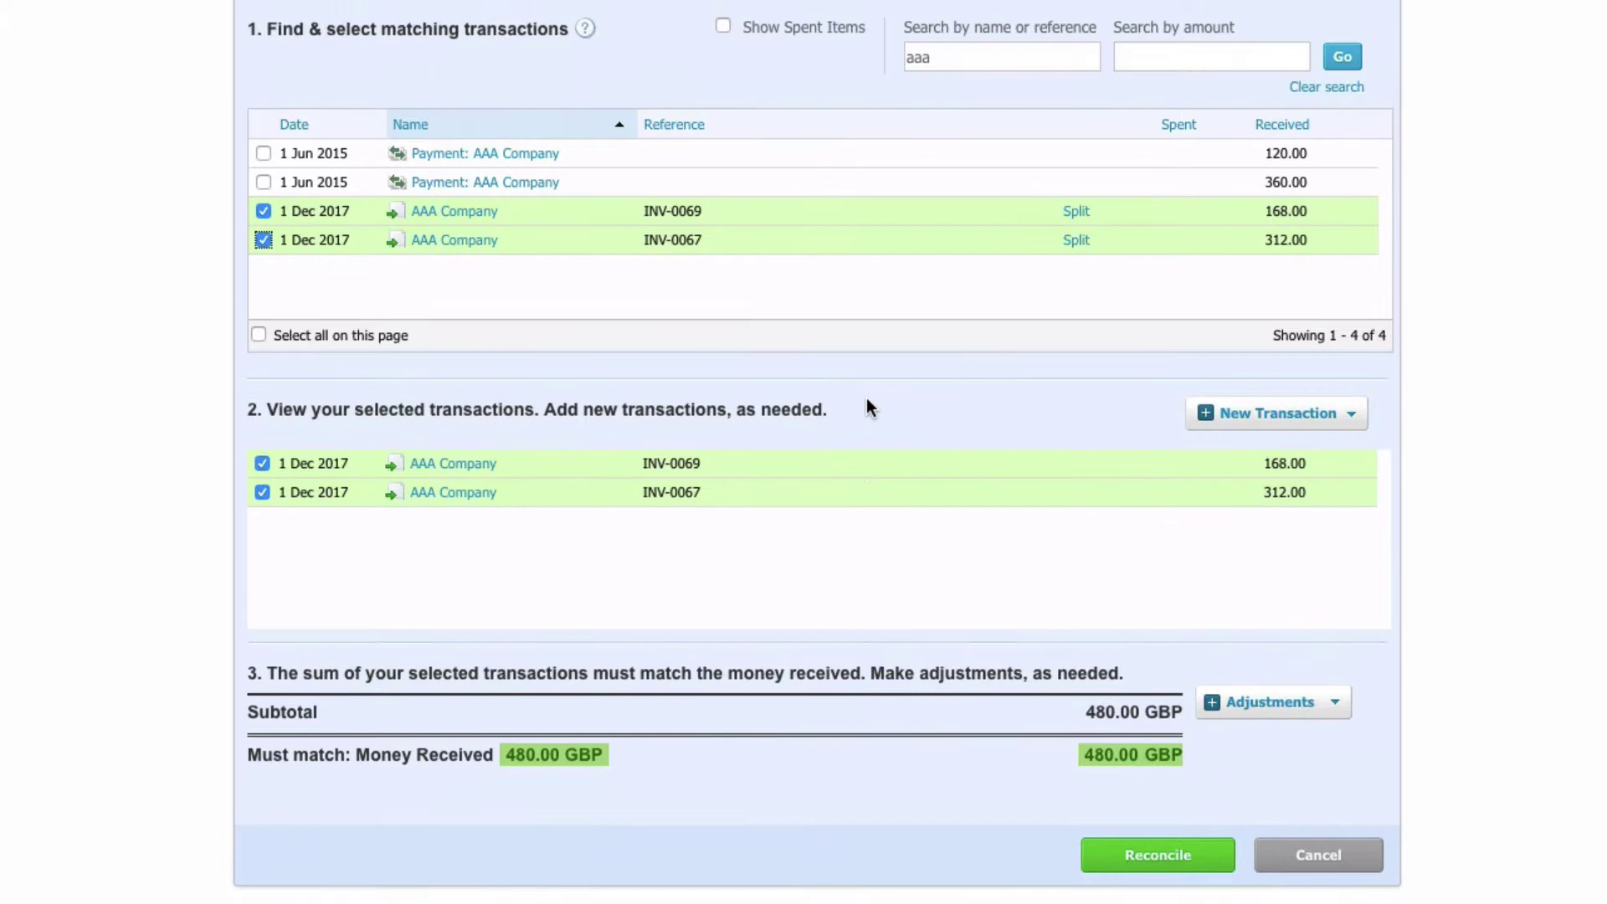
scroll(866, 399, "up", 2)
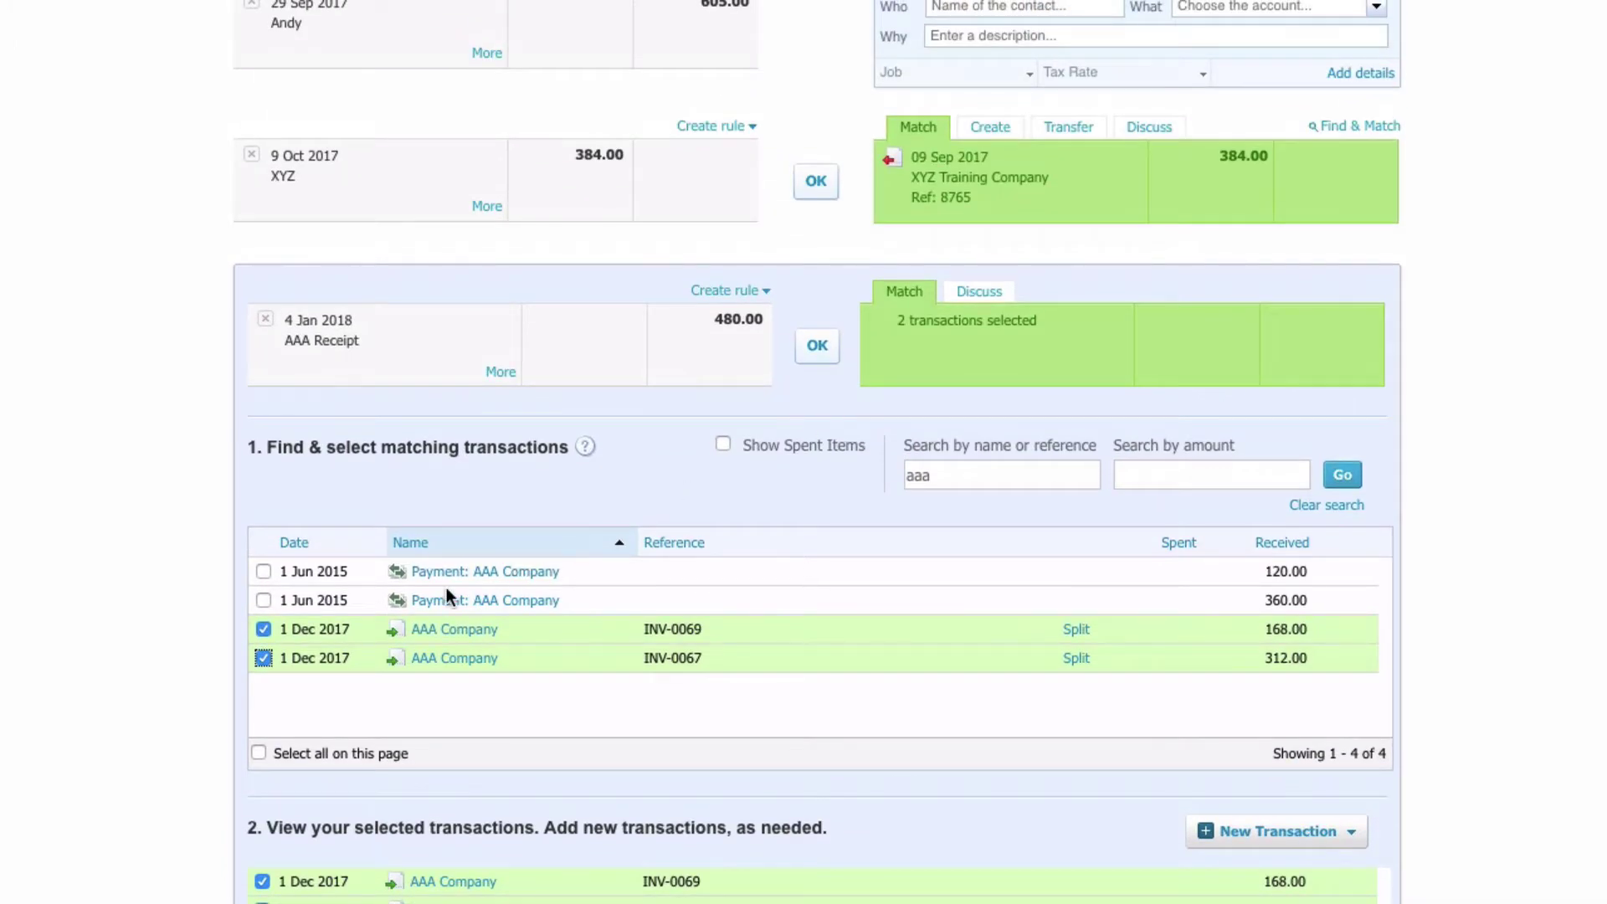
left_click(263, 659)
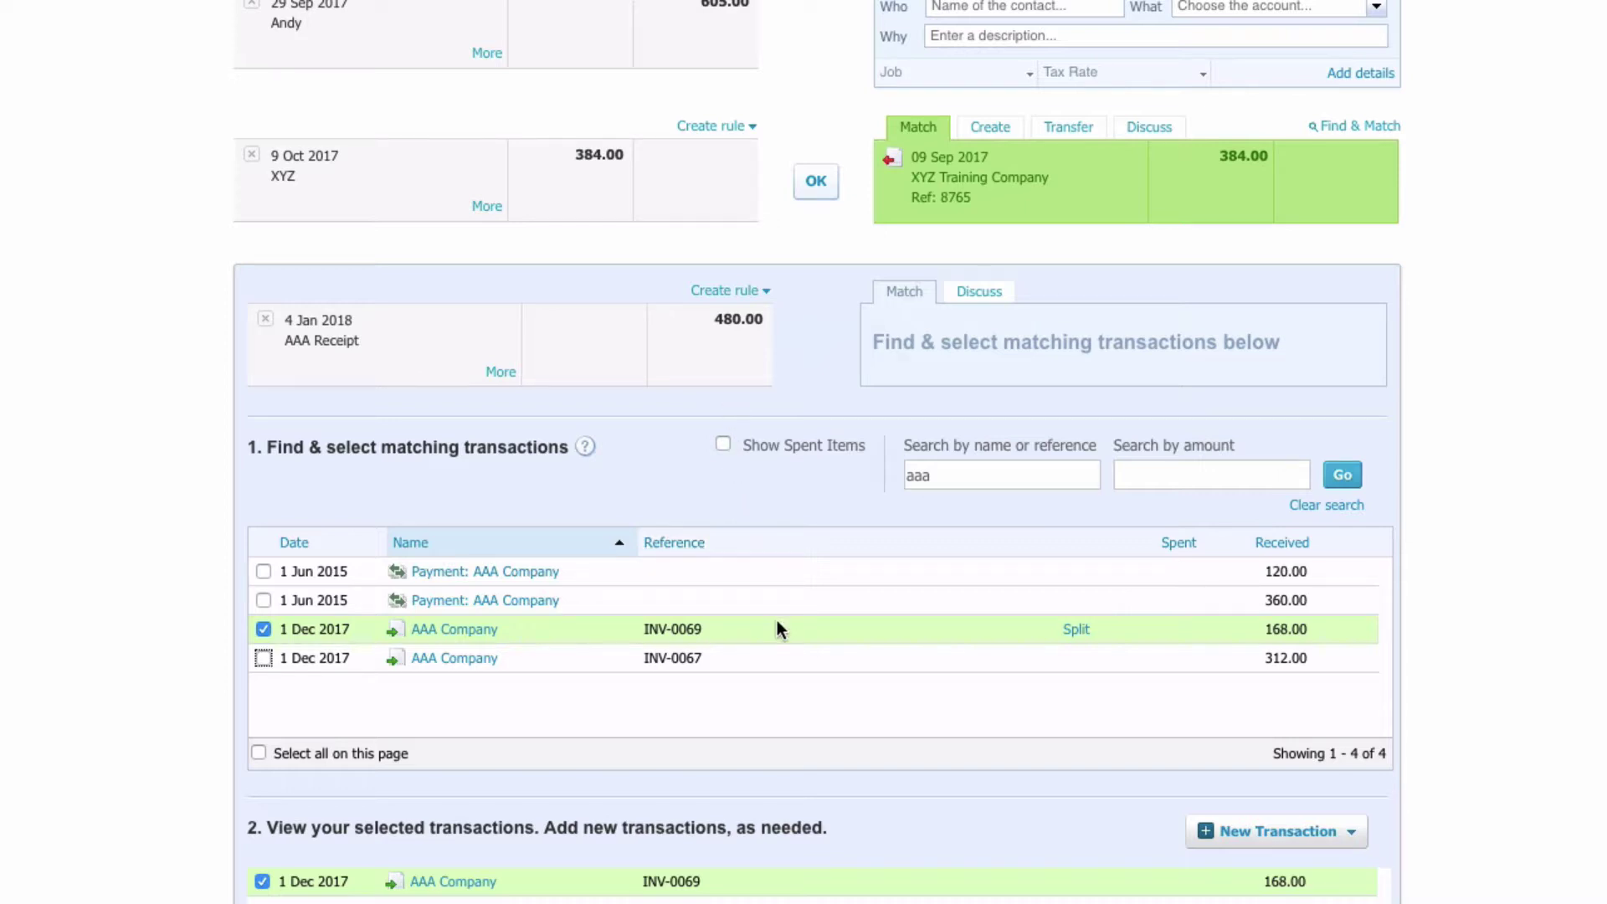
scroll(867, 571, "down", 5)
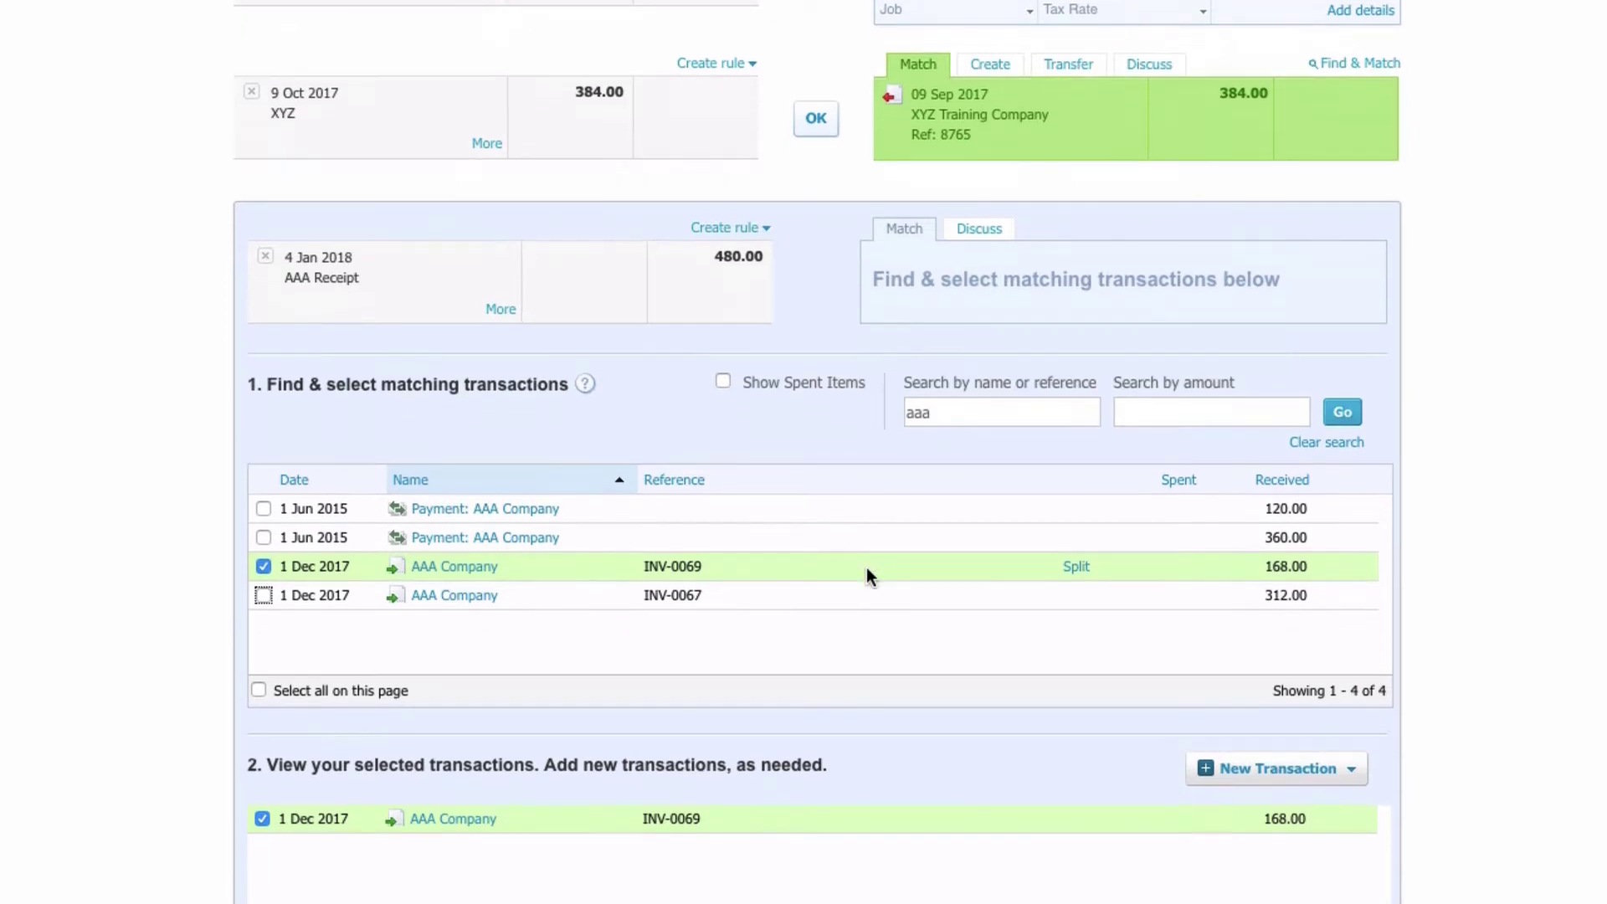
scroll(868, 571, "down", 2)
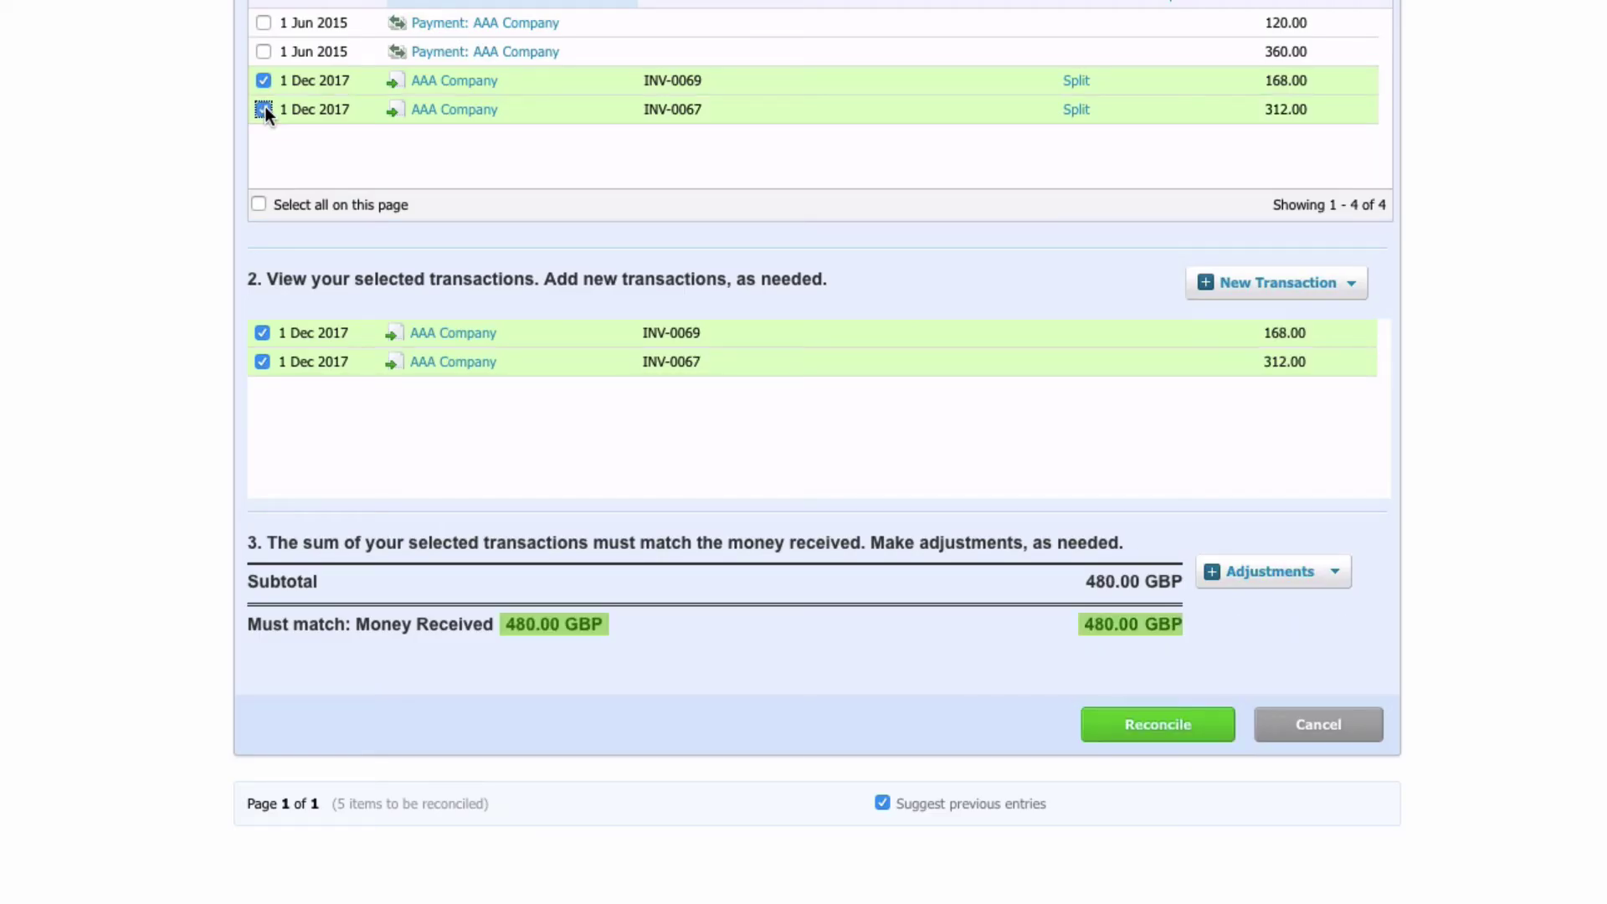
left_click(264, 80)
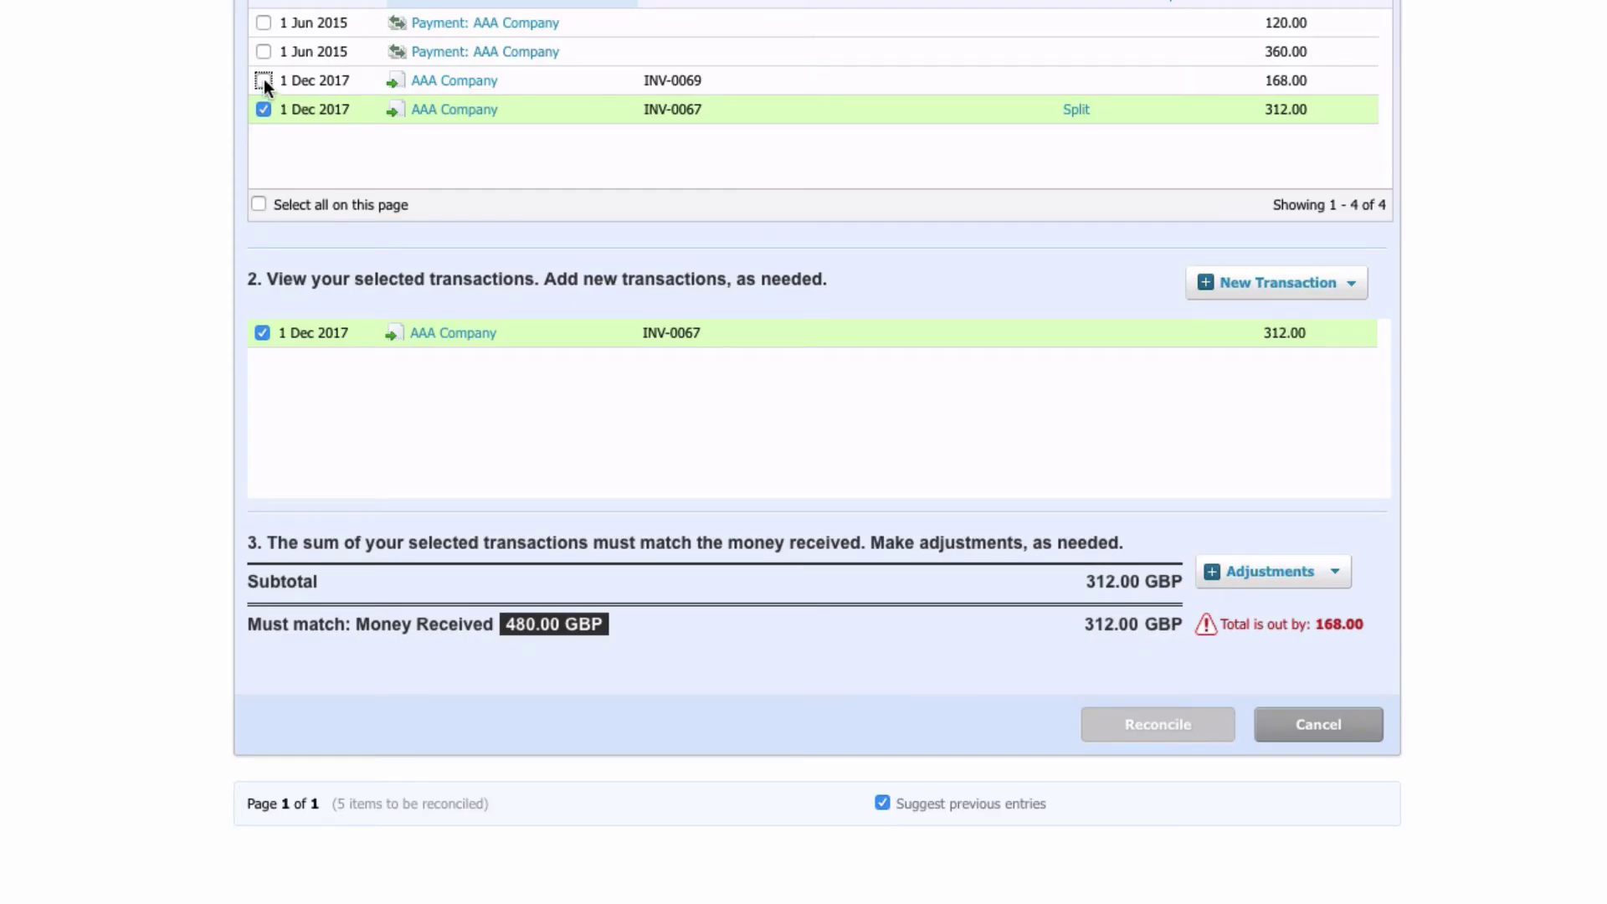
left_click(264, 79)
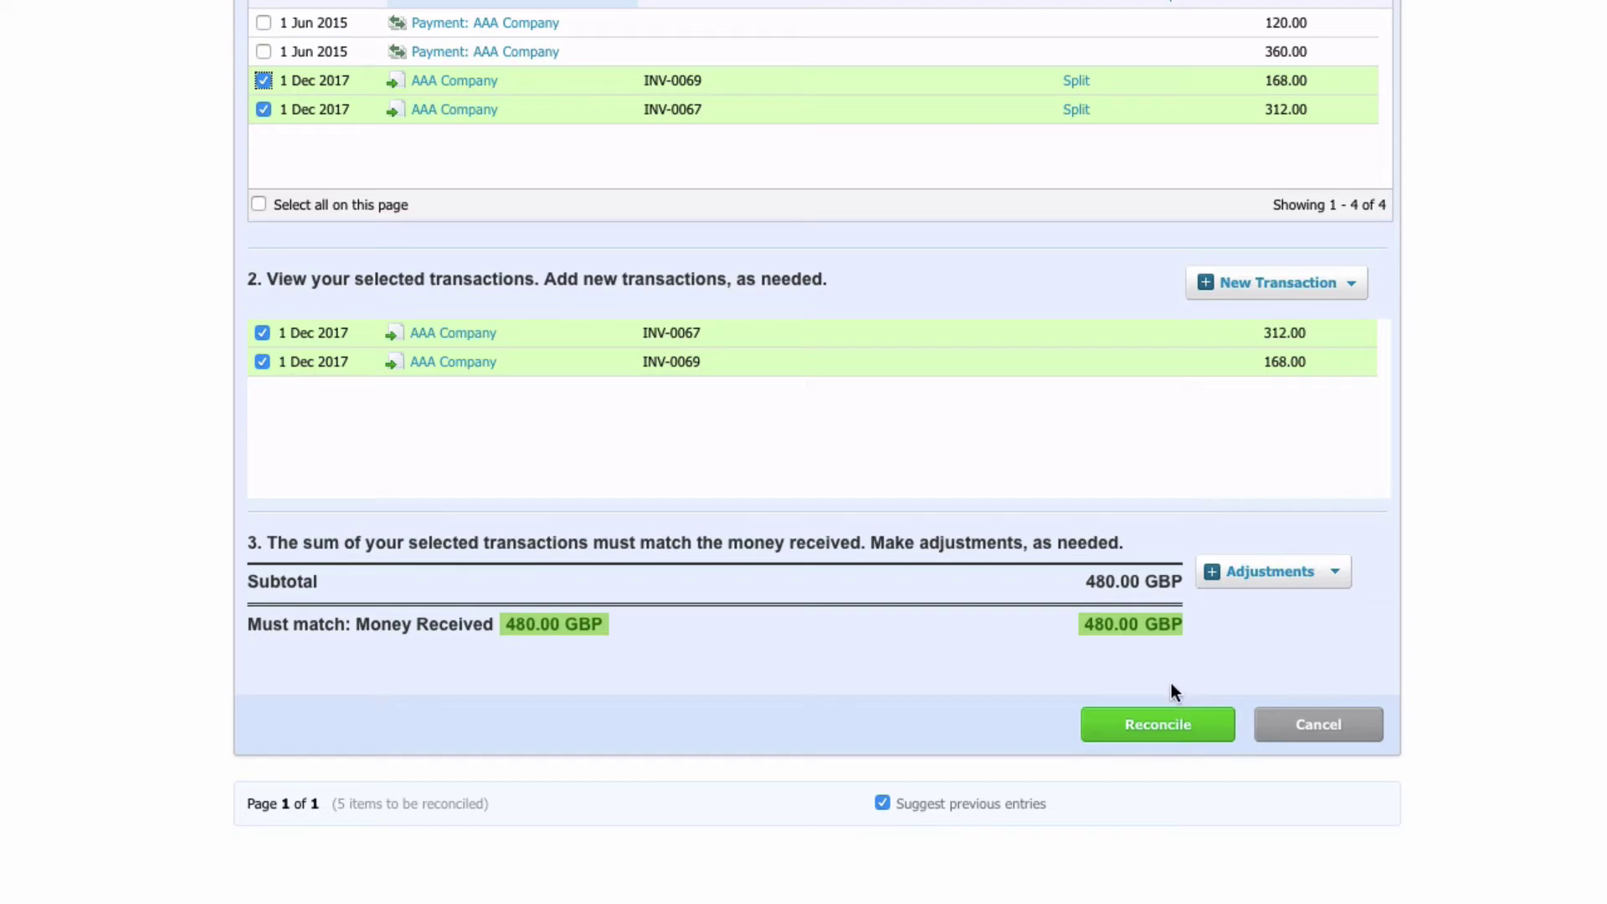
Reconcile the 480.00 AAA Receipt against INV-0069 and INV-0067.
left_click(1159, 725)
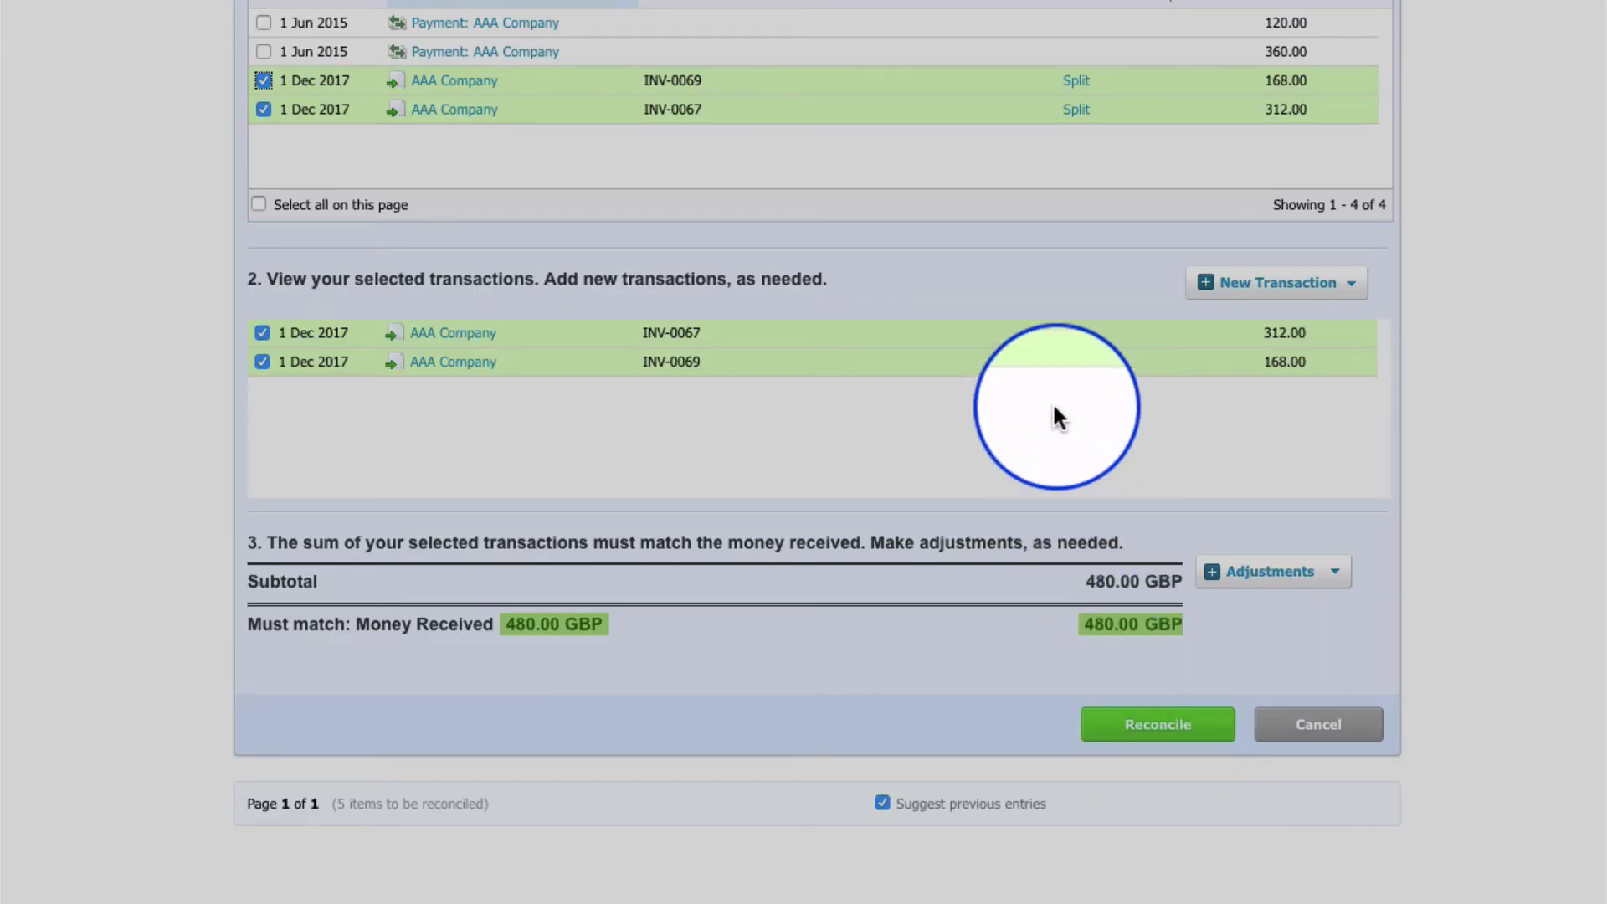
scroll(1052, 402, "up", 7)
scroll(1052, 402, "up", 1)
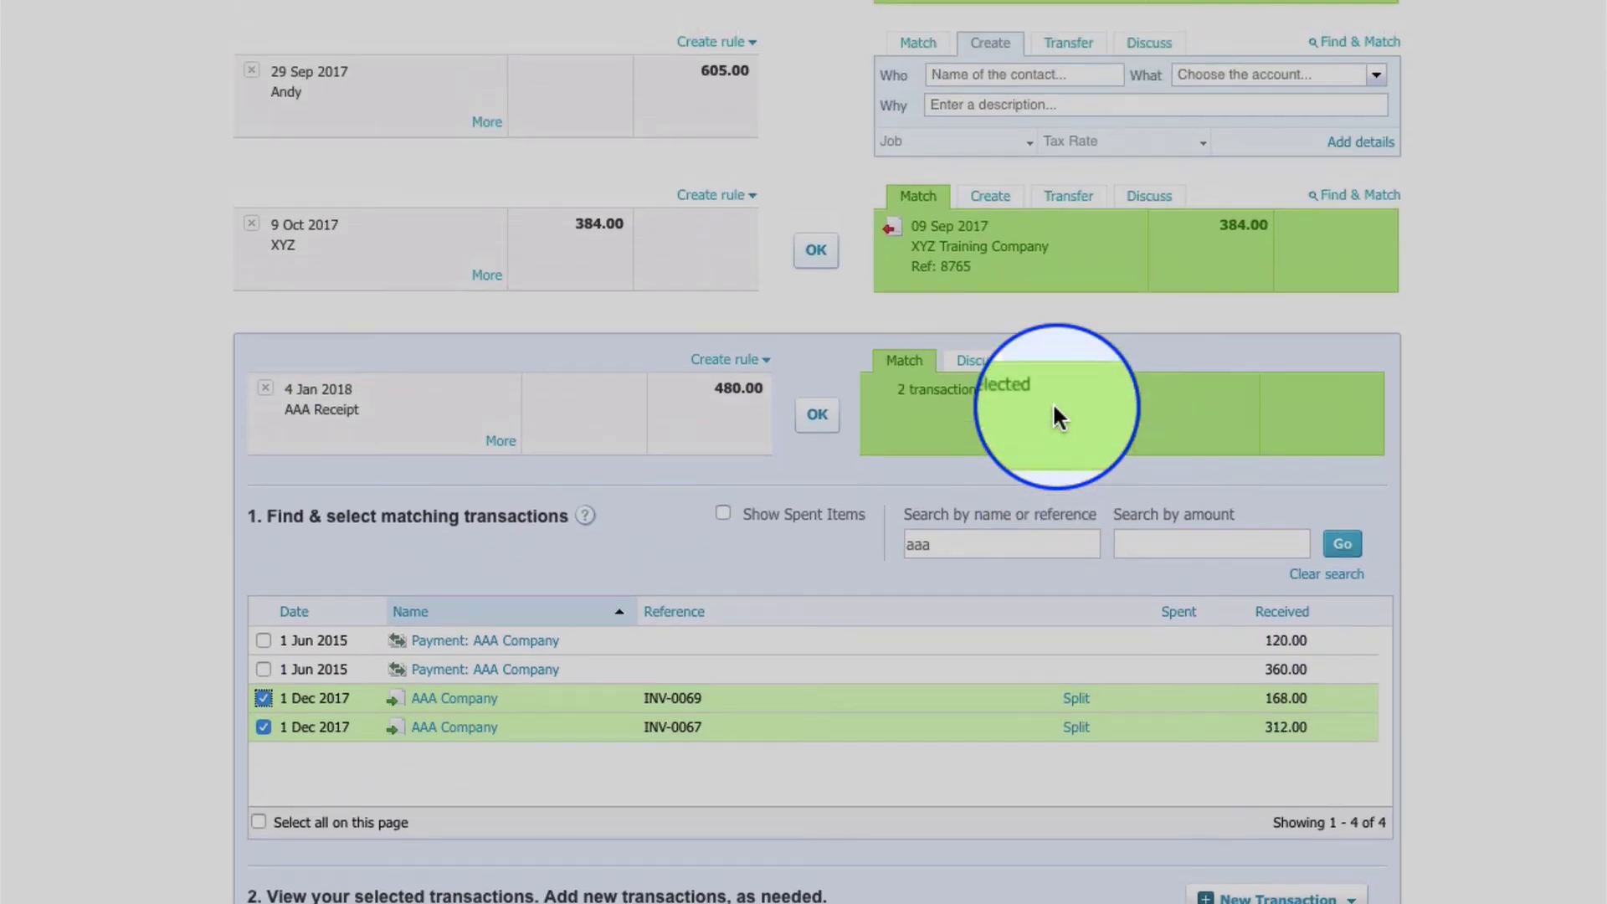
left_click(816, 416)
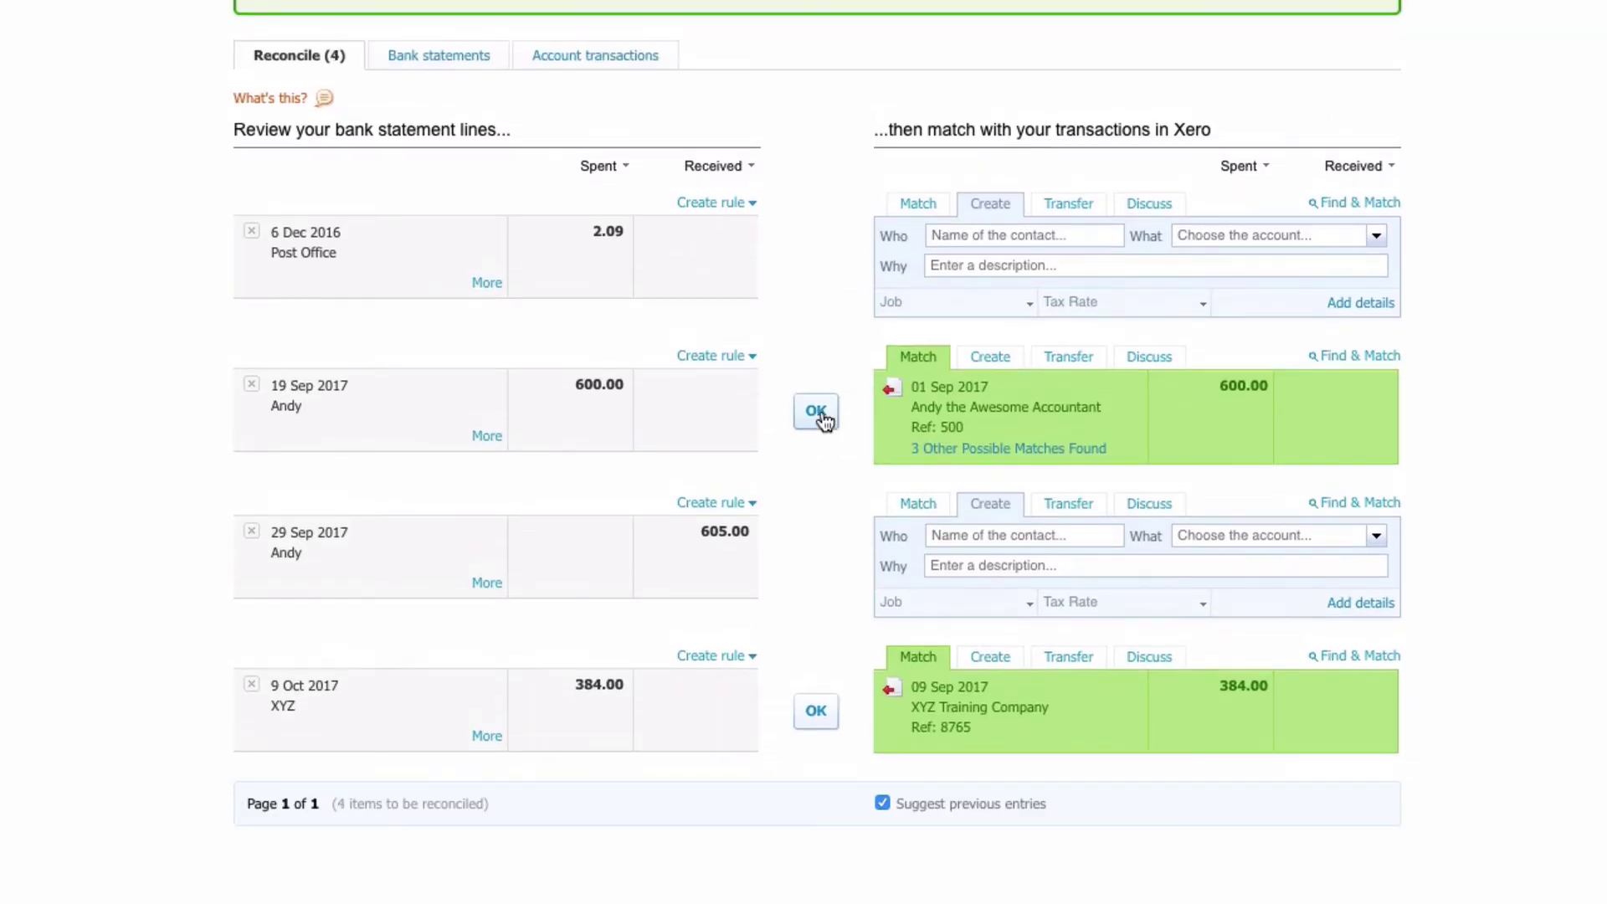